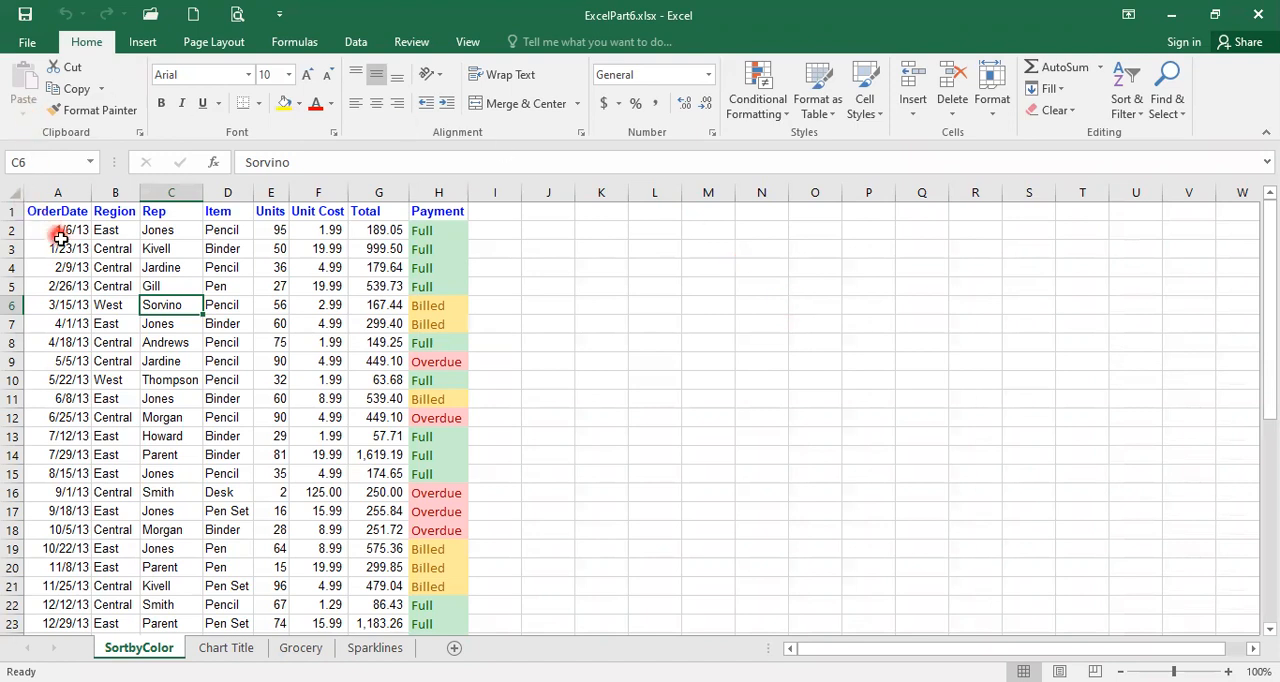
- Format the order data in A1:H44 as a table with headers, using Table Style Light 9
{"action": "left_click", "coordinate": [115, 250]}
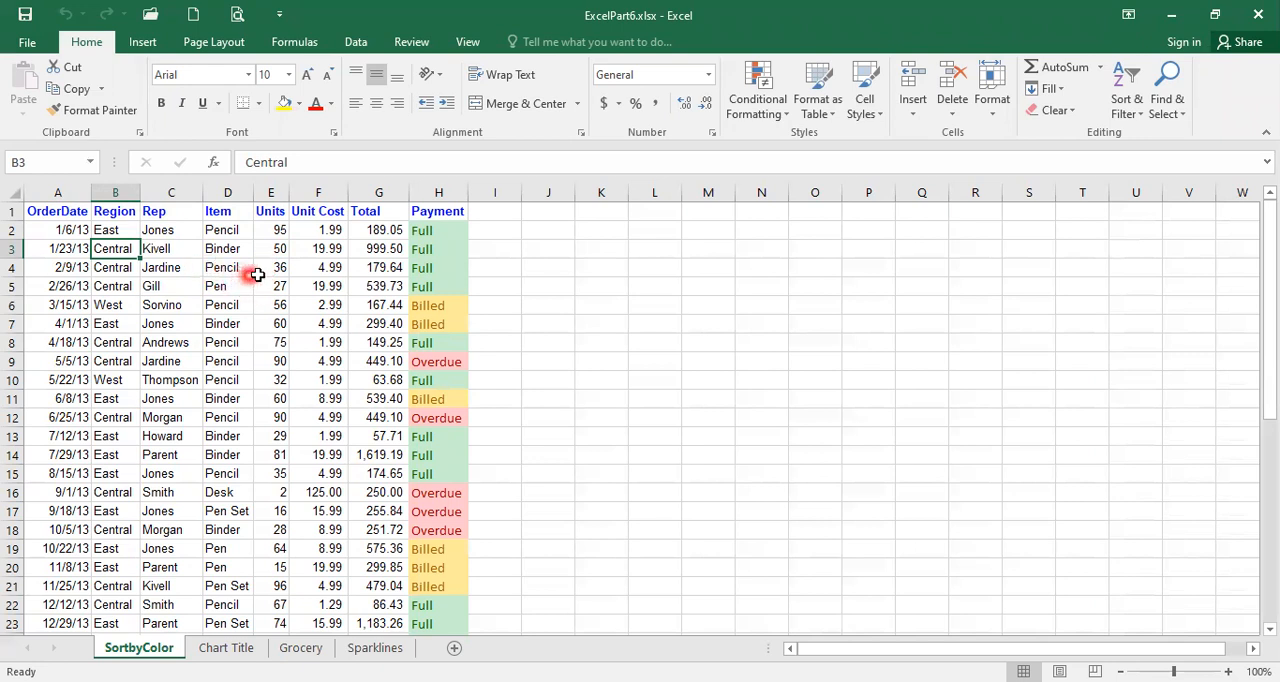
{"action": "left_click", "coordinate": [356, 42]}
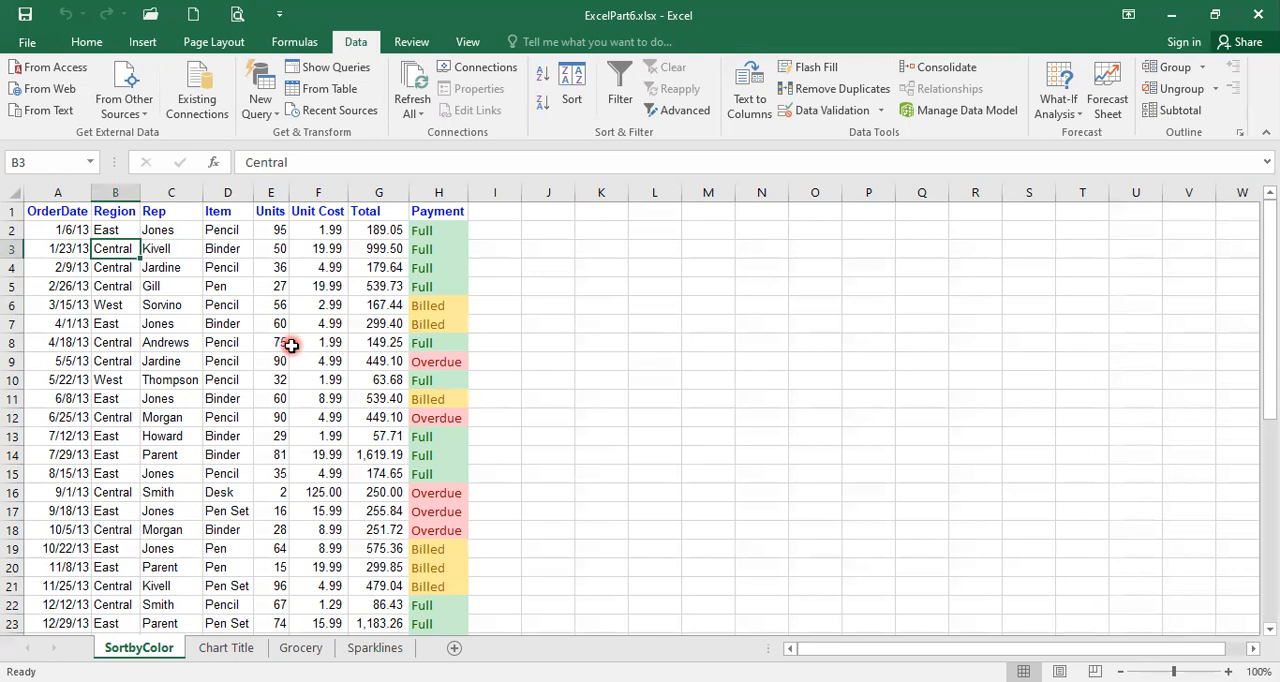
{"action": "left_click", "coordinate": [193, 322]}
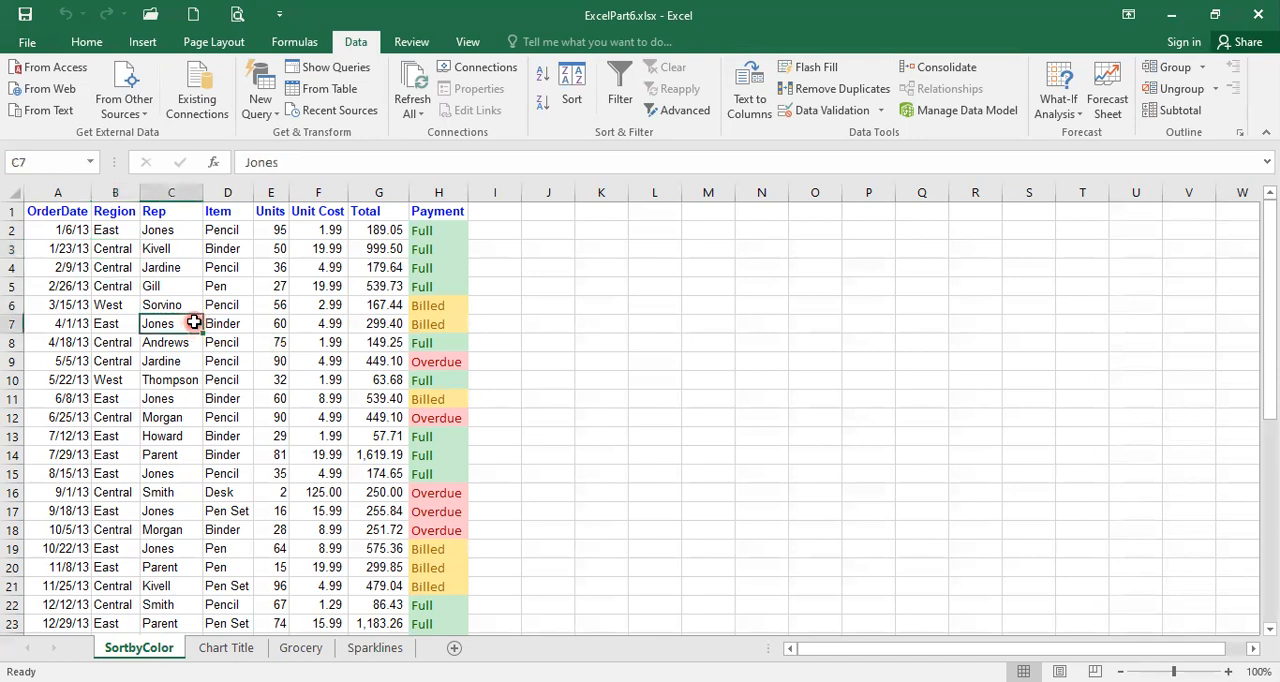
{"action": "left_click", "coordinate": [87, 45]}
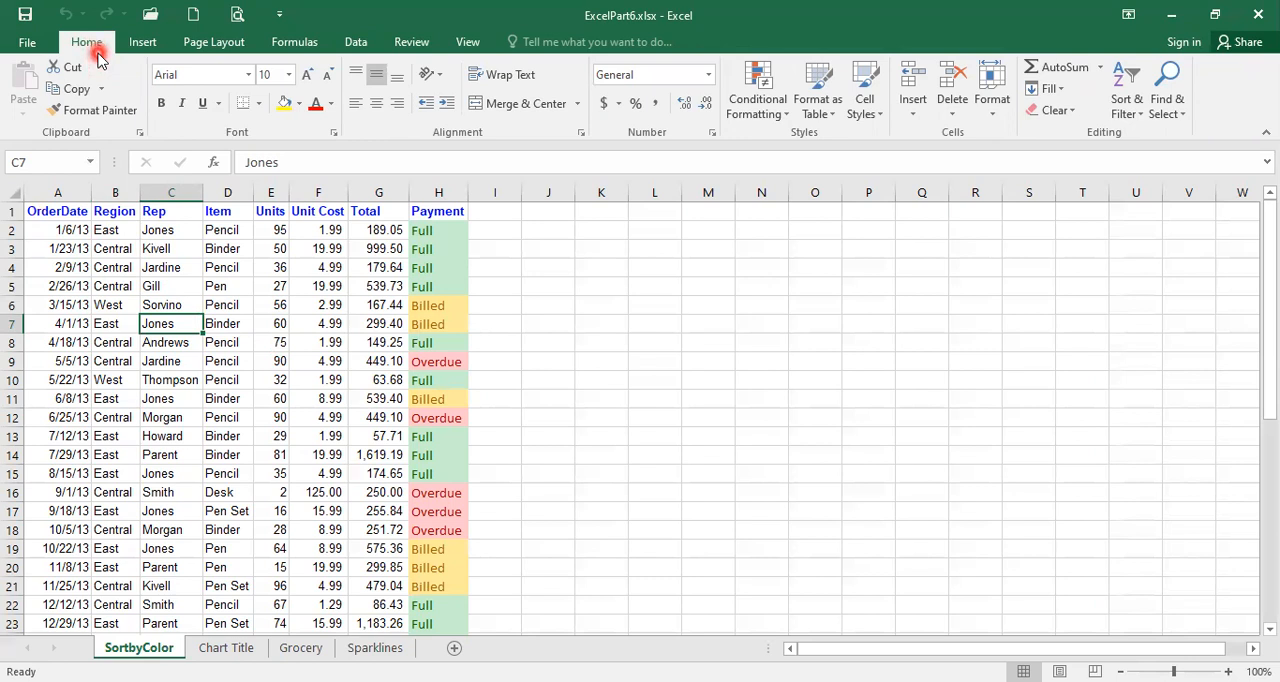
{"action": "left_click", "coordinate": [818, 110]}
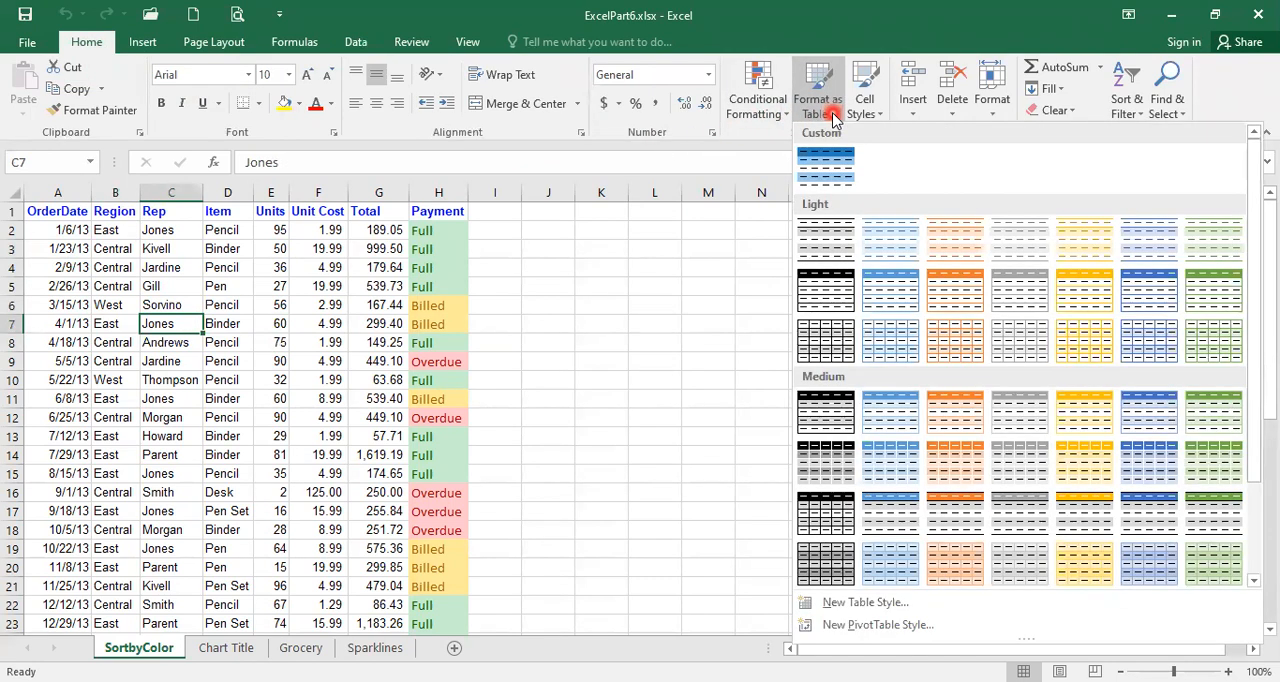
{"action": "left_click", "coordinate": [884, 290]}
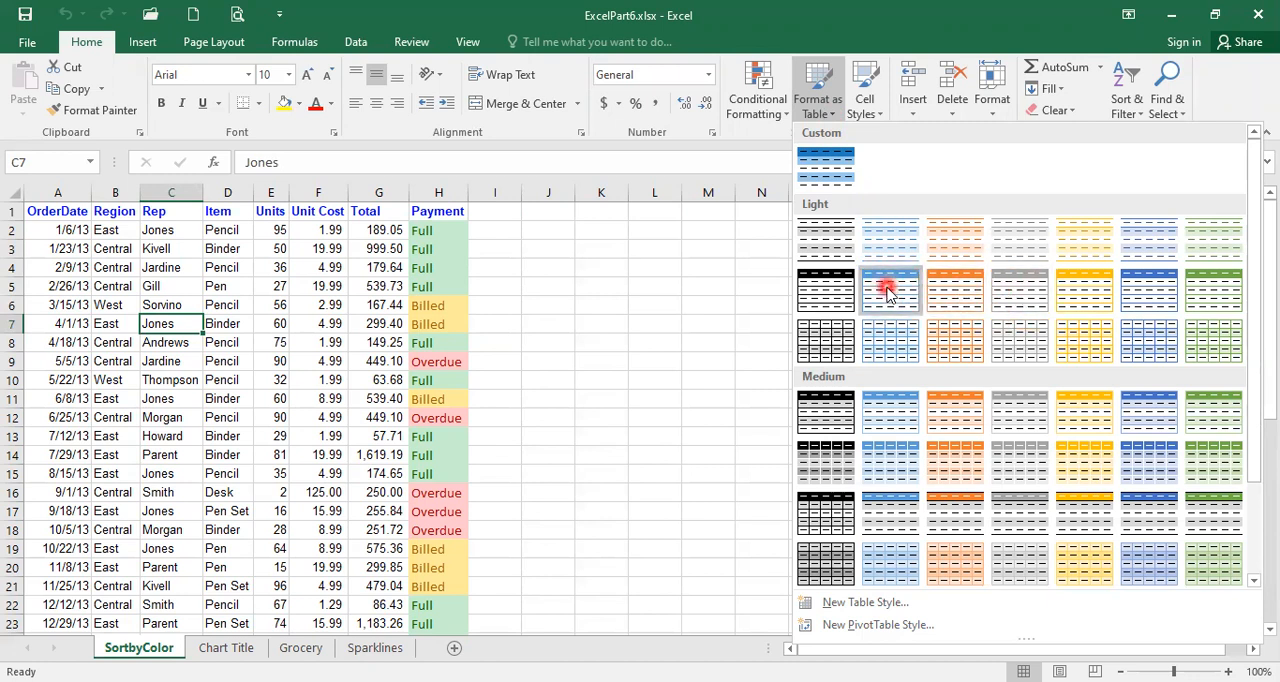
{"action": "left_click", "coordinate": [886, 290]}
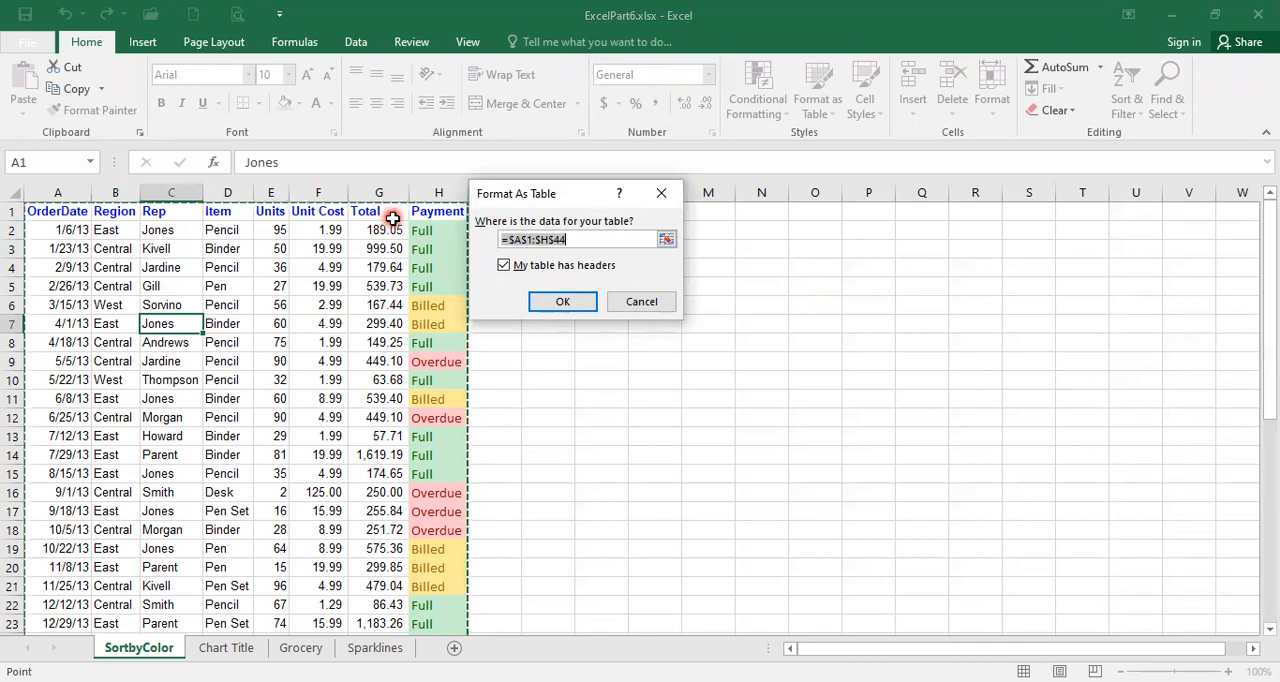
{"action": "scroll", "coordinate": [330, 367], "scroll_direction": "down", "scroll_amount": 3}
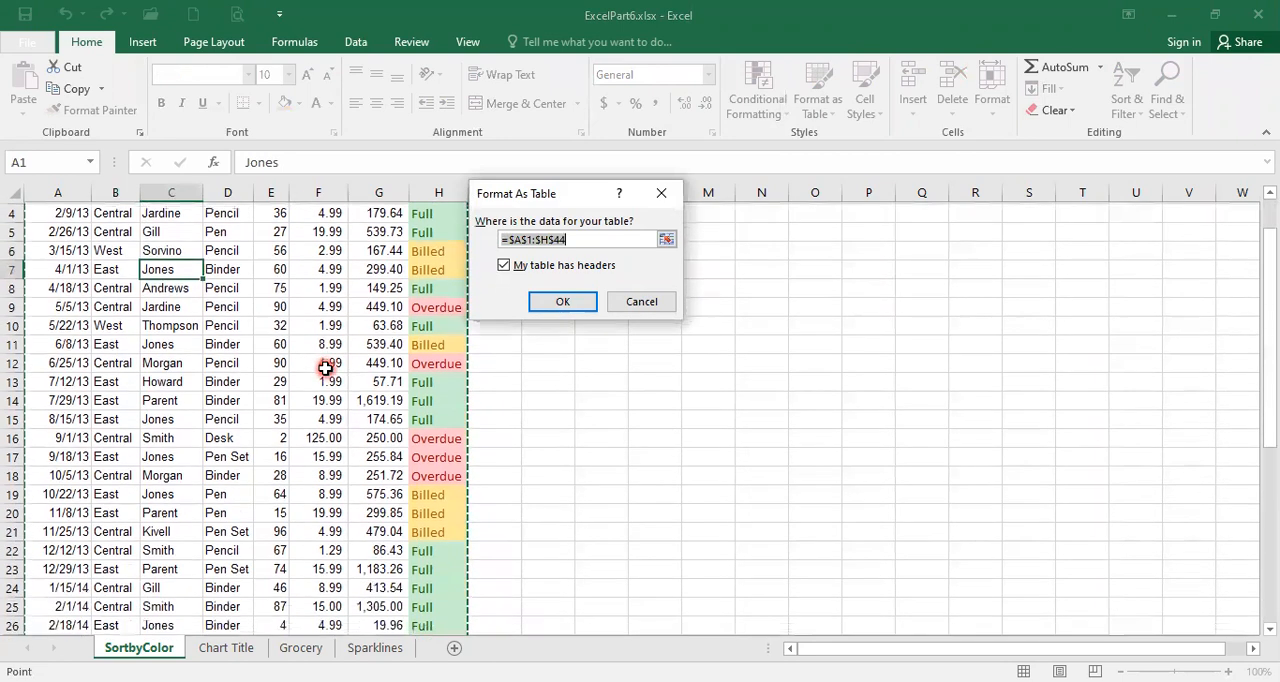
{"action": "scroll", "coordinate": [325, 368], "scroll_direction": "down", "scroll_amount": 6}
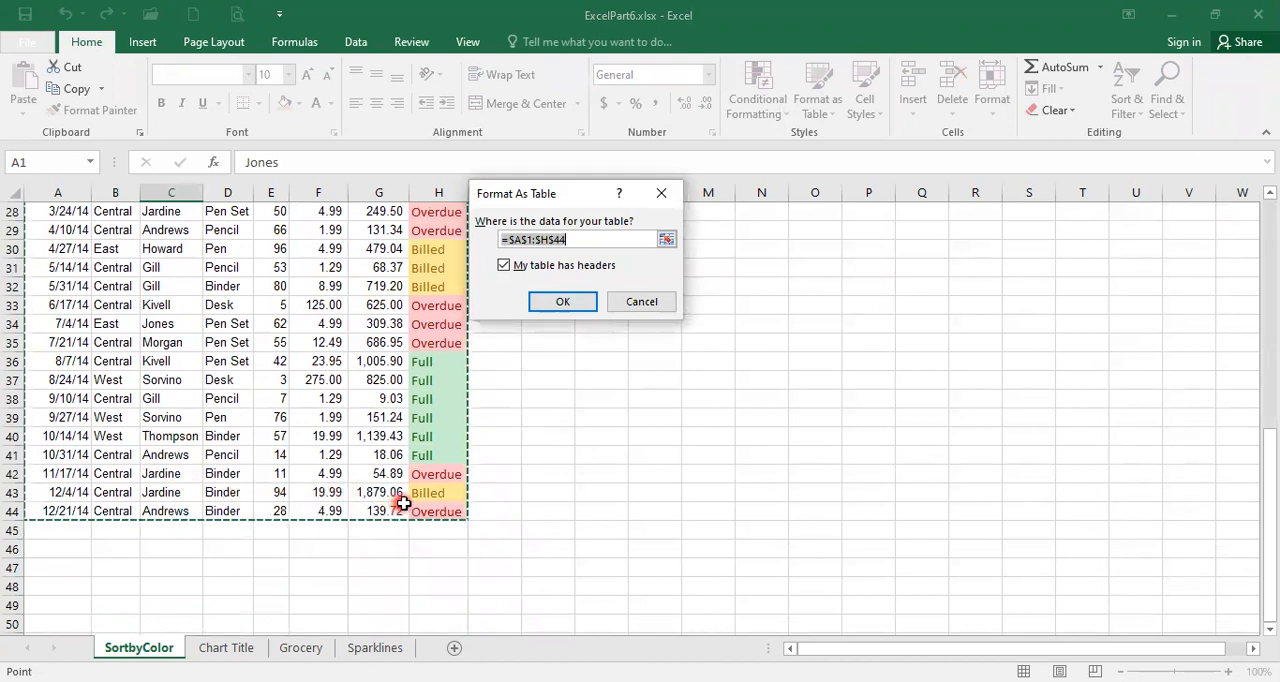
{"action": "scroll", "coordinate": [346, 480], "scroll_direction": "up", "scroll_amount": 9}
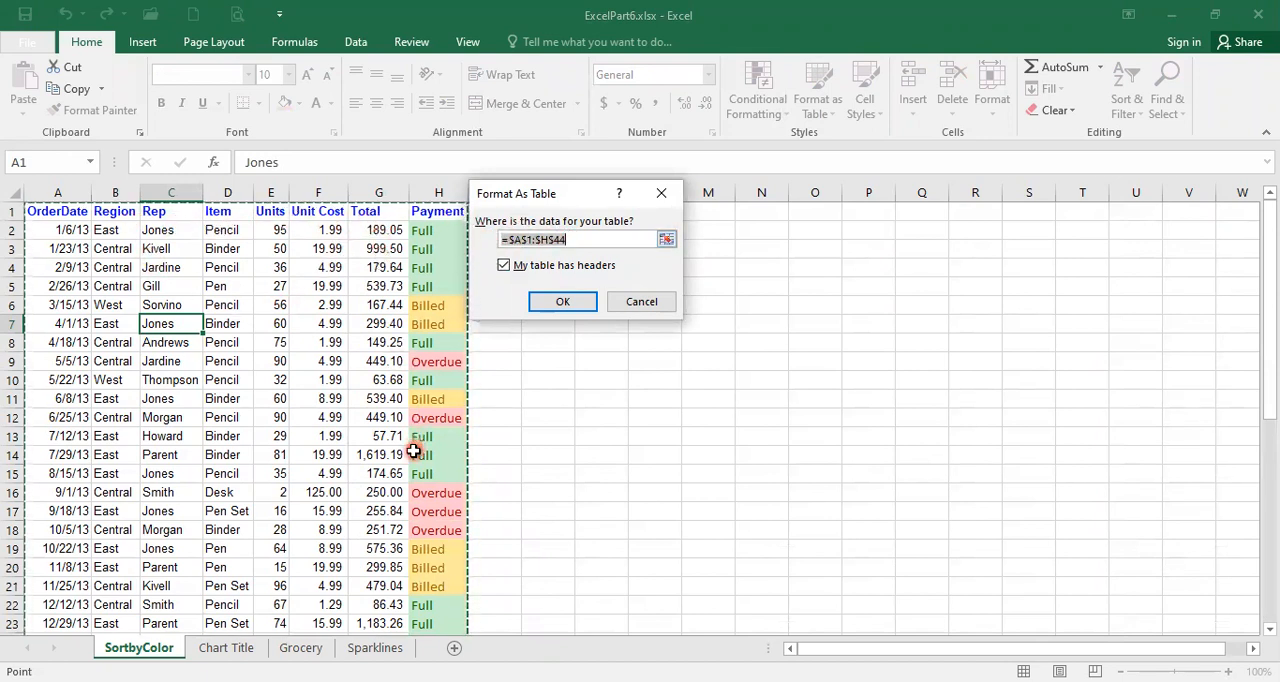
{"action": "left_click", "coordinate": [557, 304]}
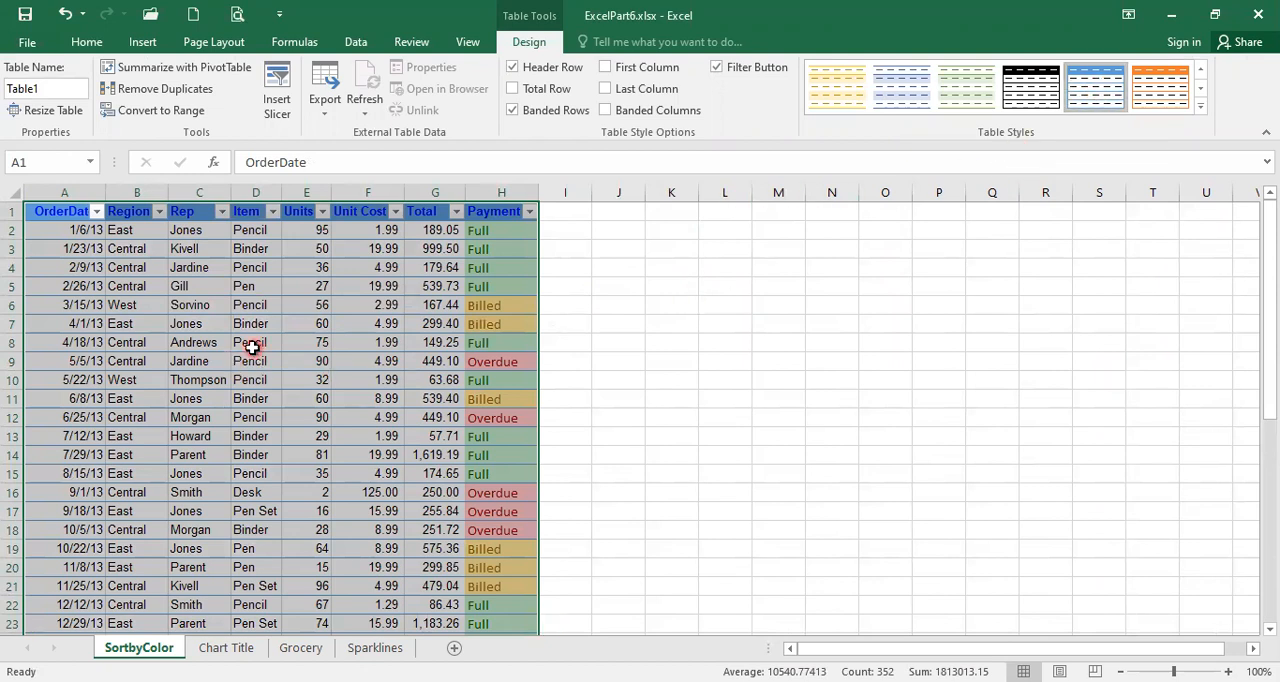
{"action": "left_click", "coordinate": [95, 250]}
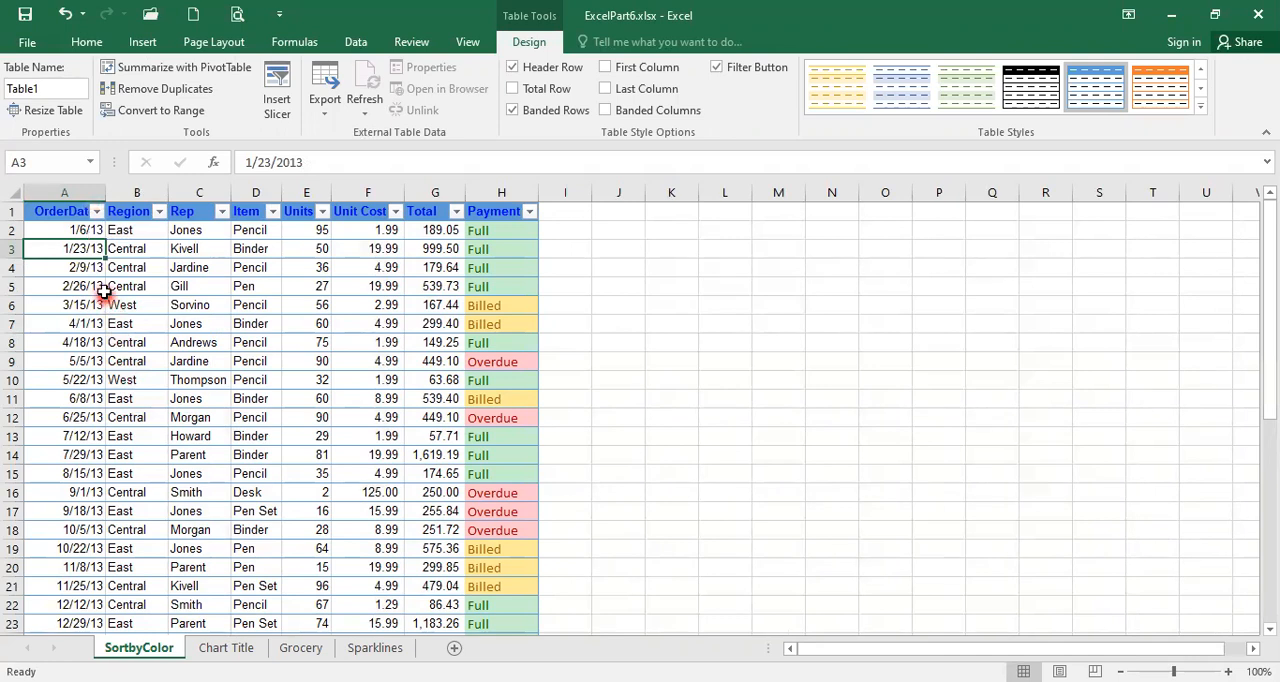
- Filter the Region column to show only East
{"action": "left_click", "coordinate": [158, 212]}
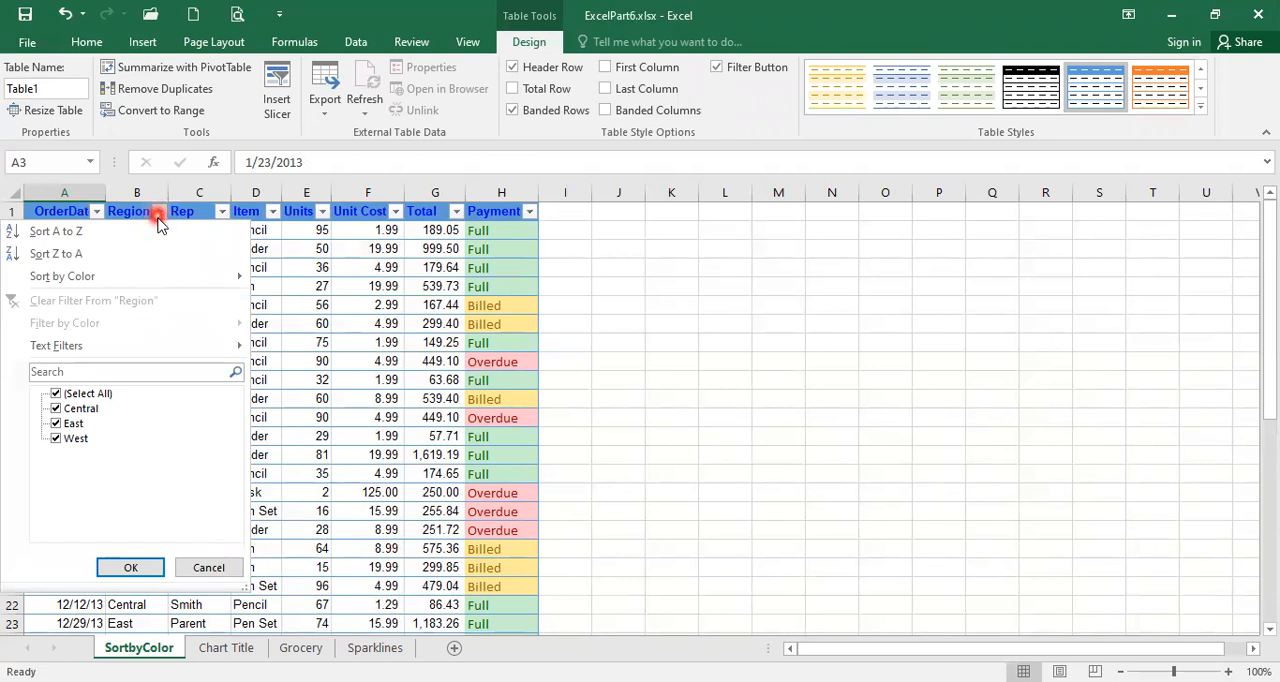
{"action": "left_click", "coordinate": [56, 395]}
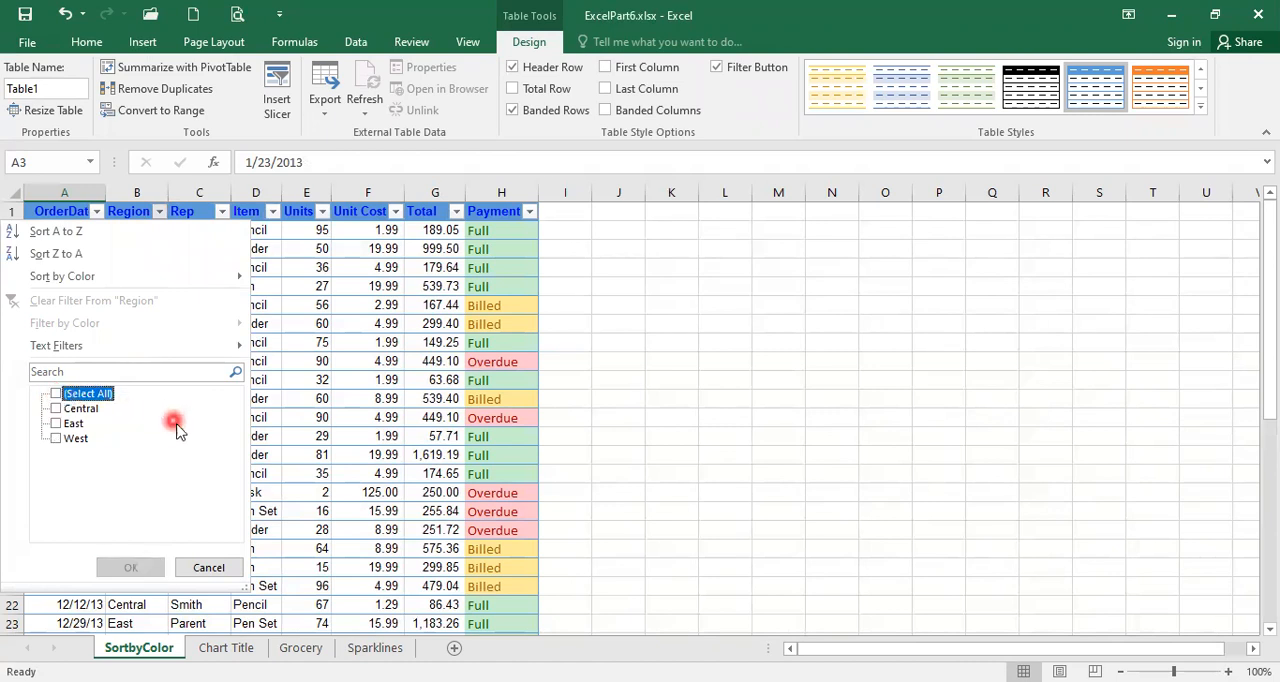
{"action": "left_click", "coordinate": [56, 424]}
{"action": "left_click", "coordinate": [128, 568]}
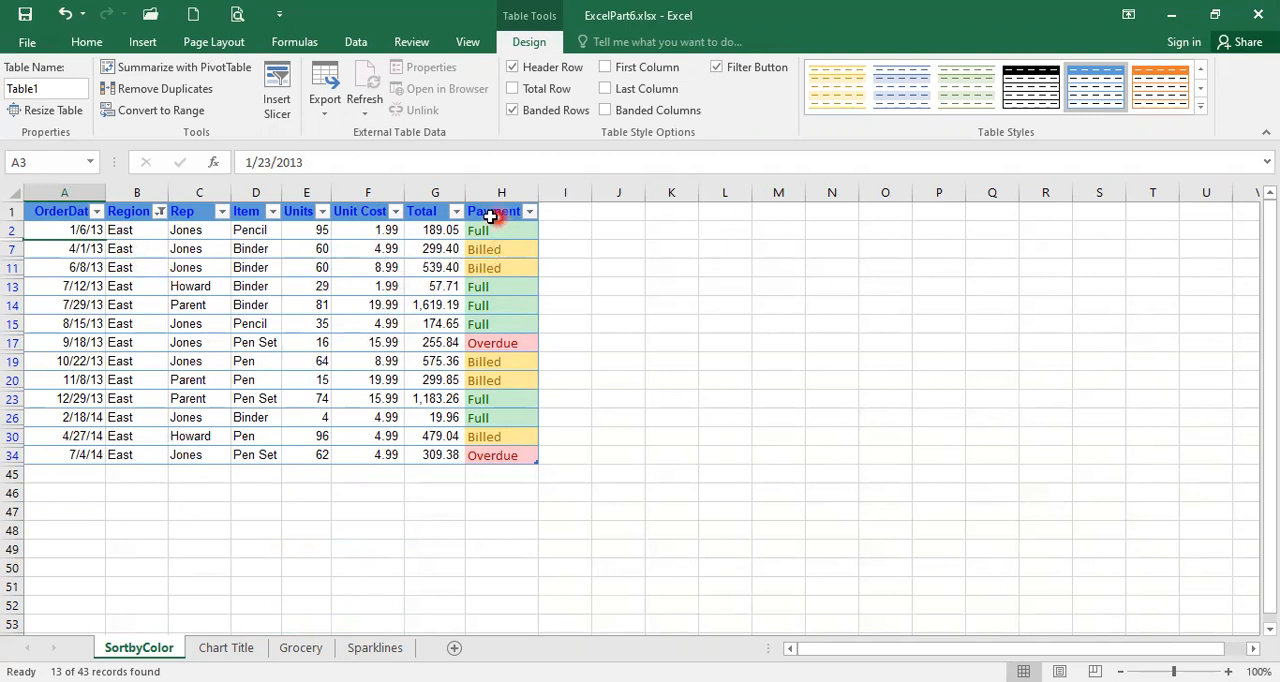
- Filter the Payment column to show only Full
{"action": "left_click", "coordinate": [528, 212]}
{"action": "left_click", "coordinate": [343, 394]}
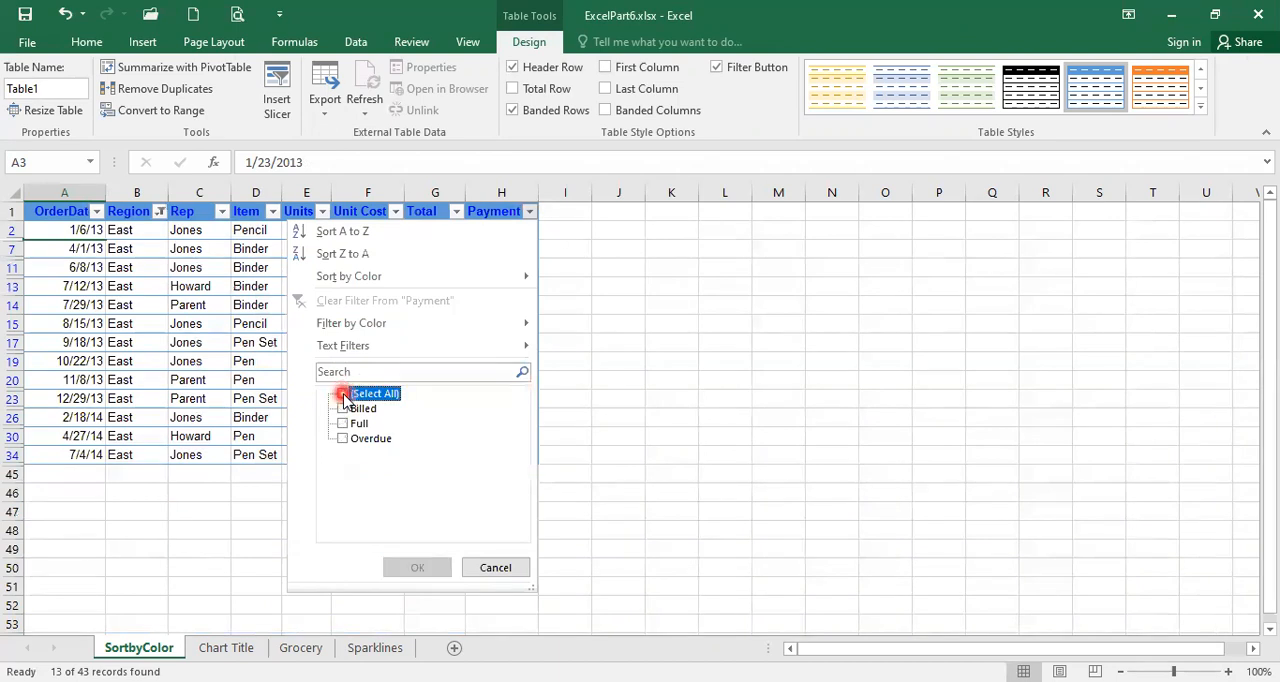
{"action": "left_click", "coordinate": [342, 424]}
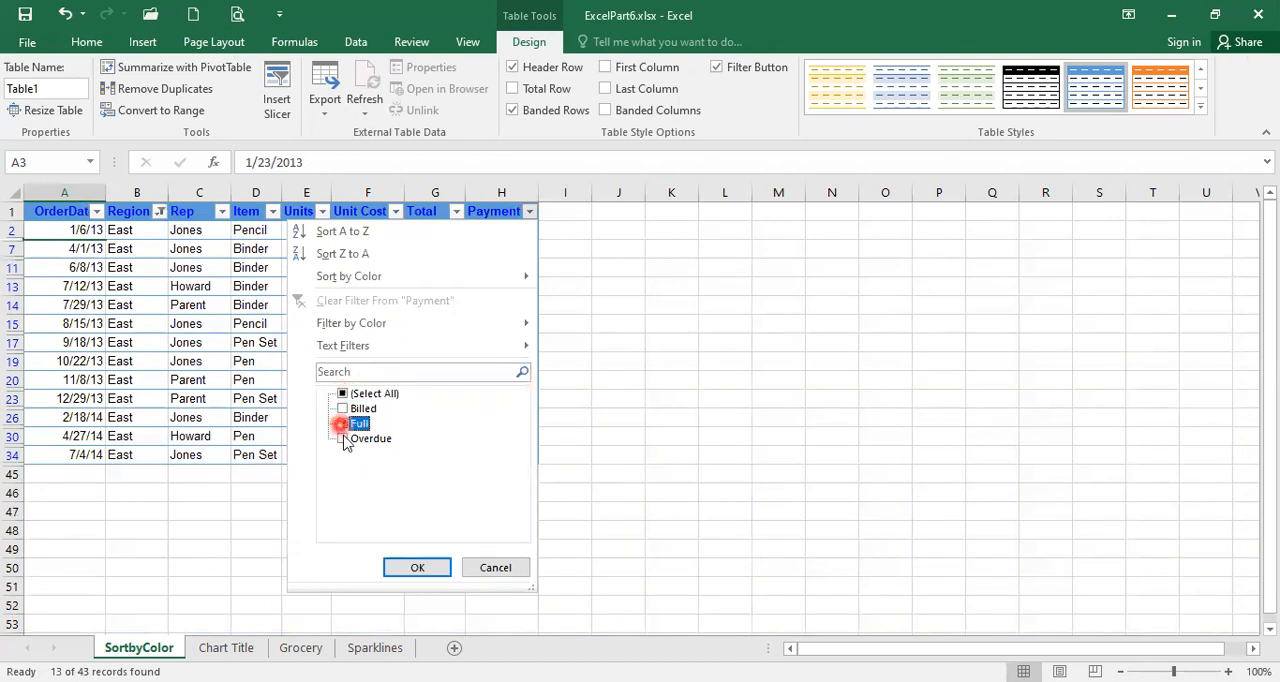
{"action": "left_click", "coordinate": [420, 568]}
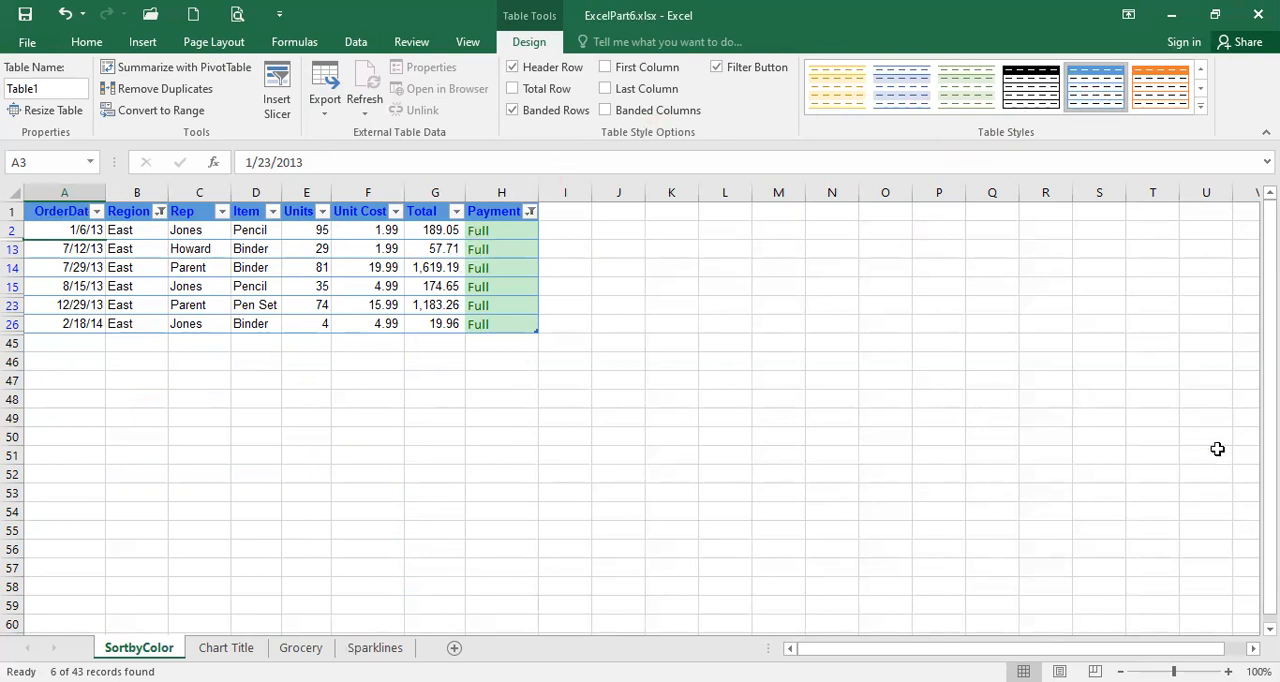
- Select the filtered Table1 data and clear the filters from the Region and Payment columns
{"action": "key", "text": "ctrl+a"}
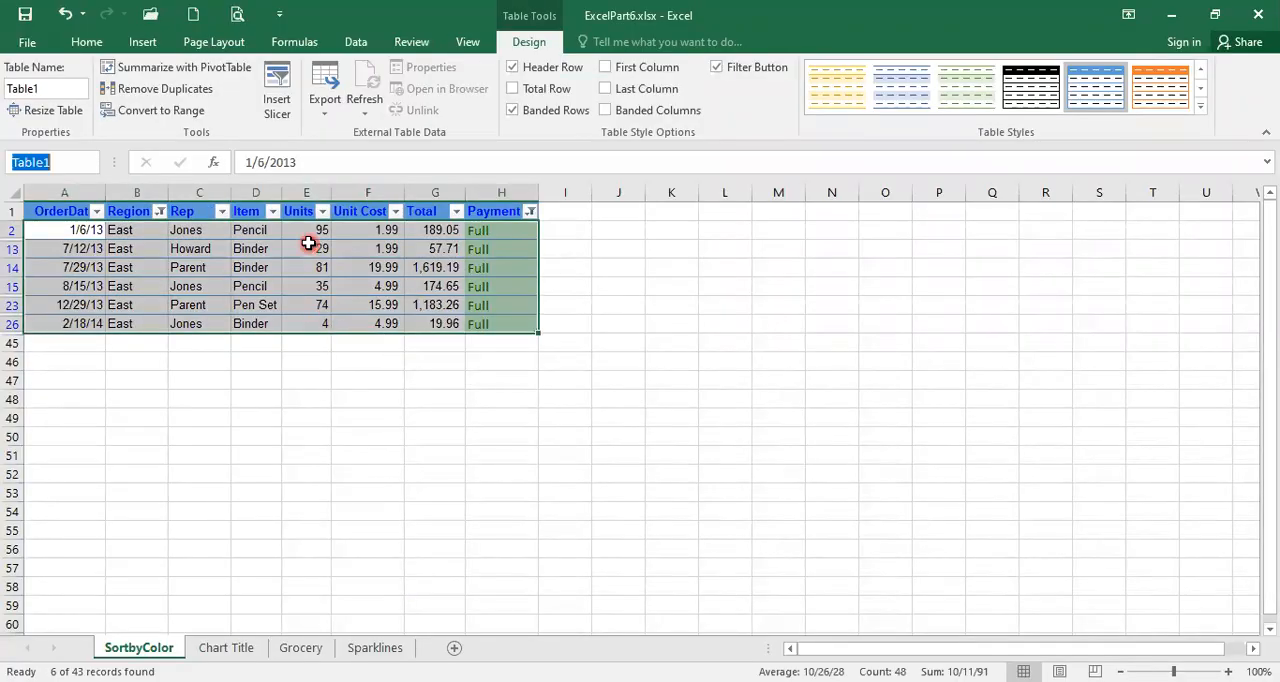
{"action": "left_click", "coordinate": [185, 287]}
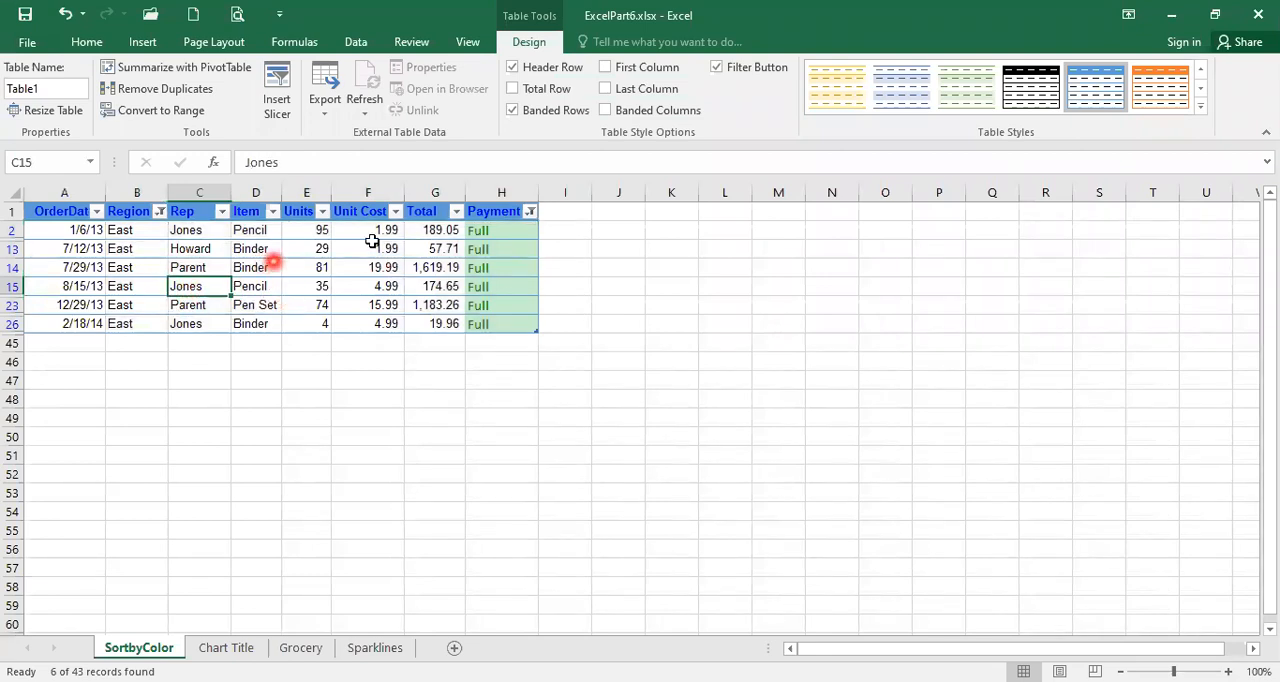
{"action": "left_click", "coordinate": [157, 212]}
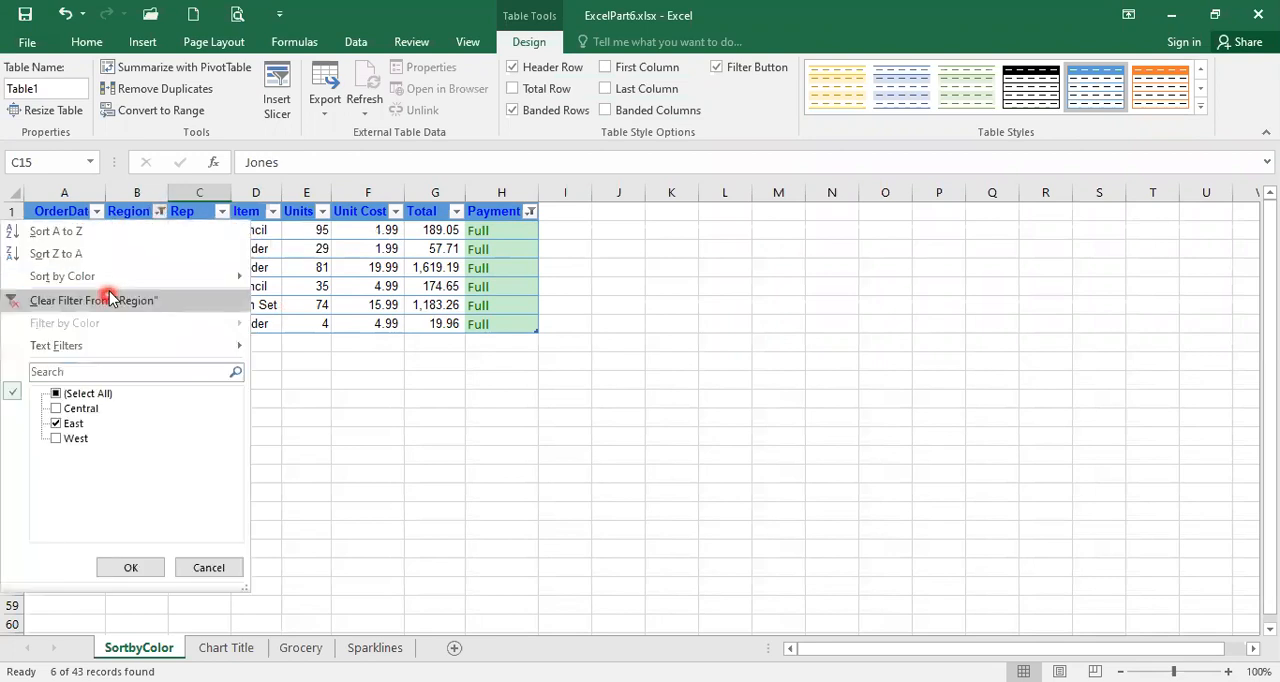
{"action": "left_click", "coordinate": [106, 297]}
{"action": "left_click", "coordinate": [507, 212]}
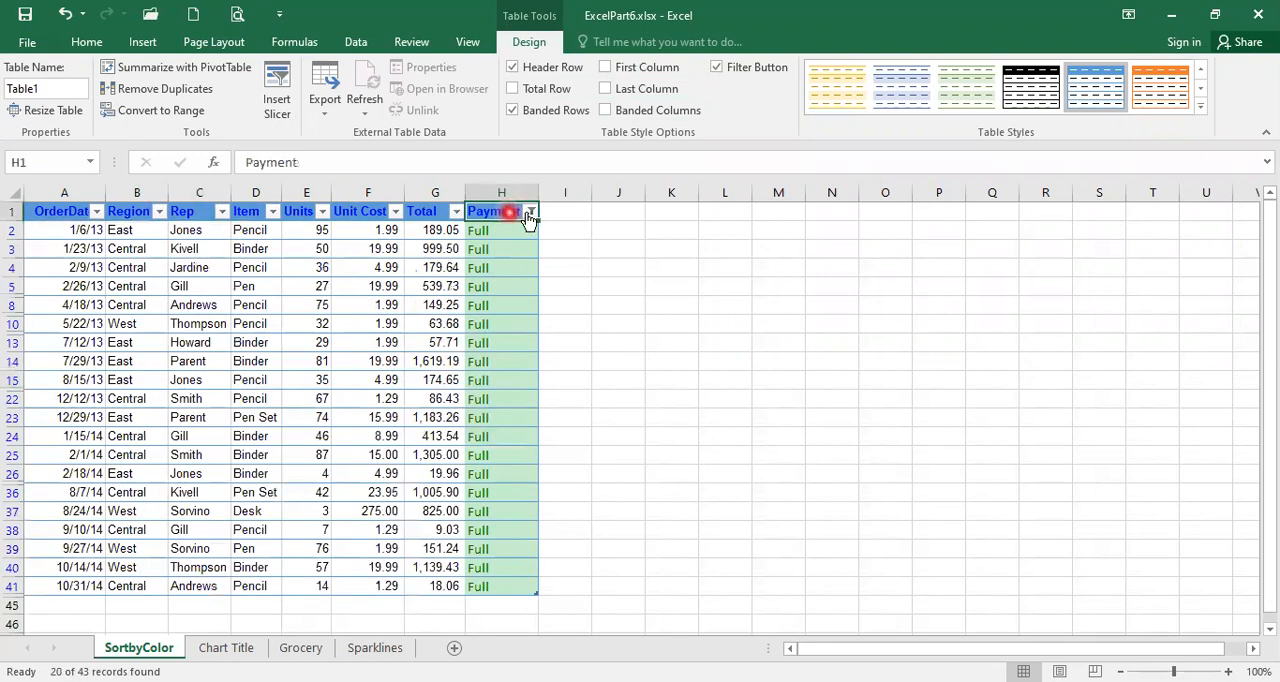
{"action": "left_click", "coordinate": [530, 211]}
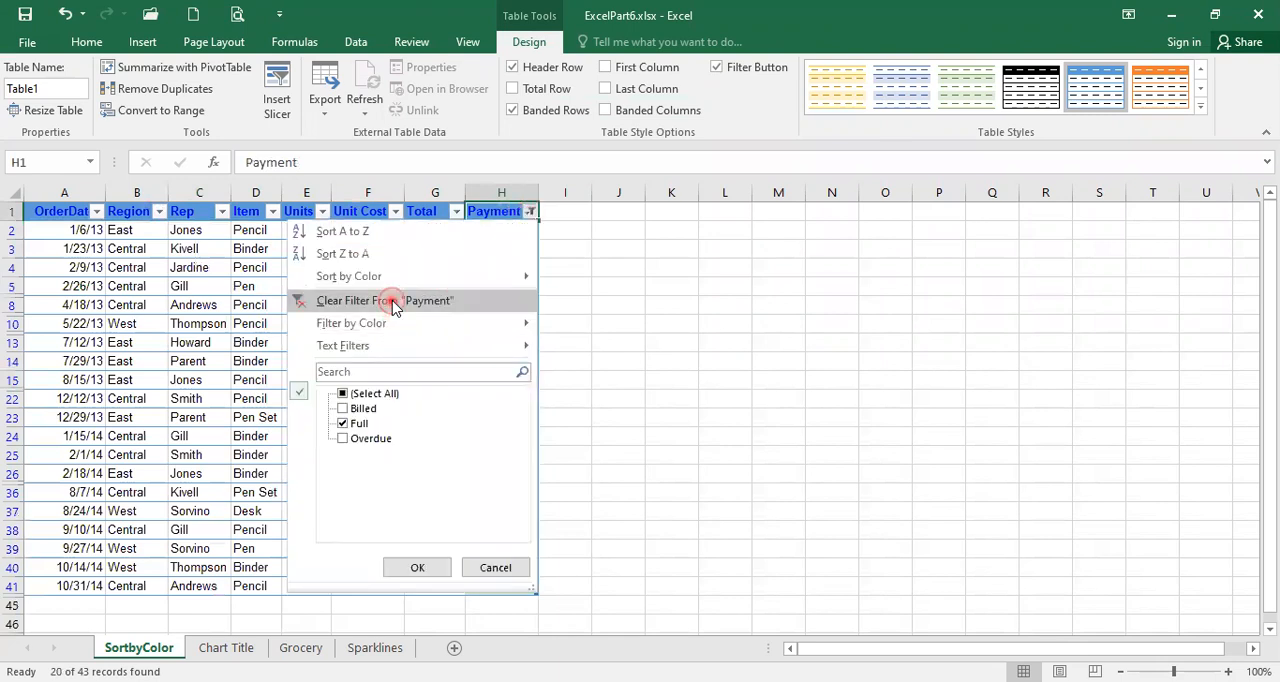
{"action": "left_click", "coordinate": [393, 302]}
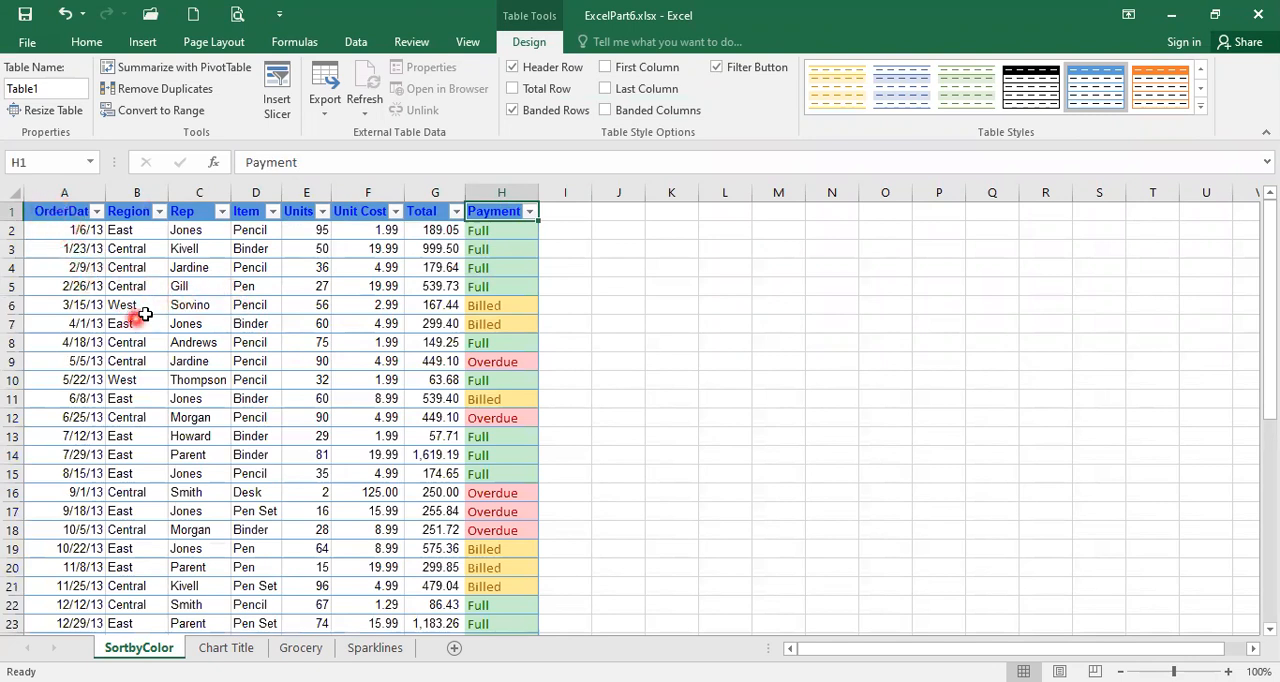
- Select Table1 by its name, examine how far it extends, and move from the Payment header to the first data row
{"action": "left_click", "coordinate": [93, 165]}
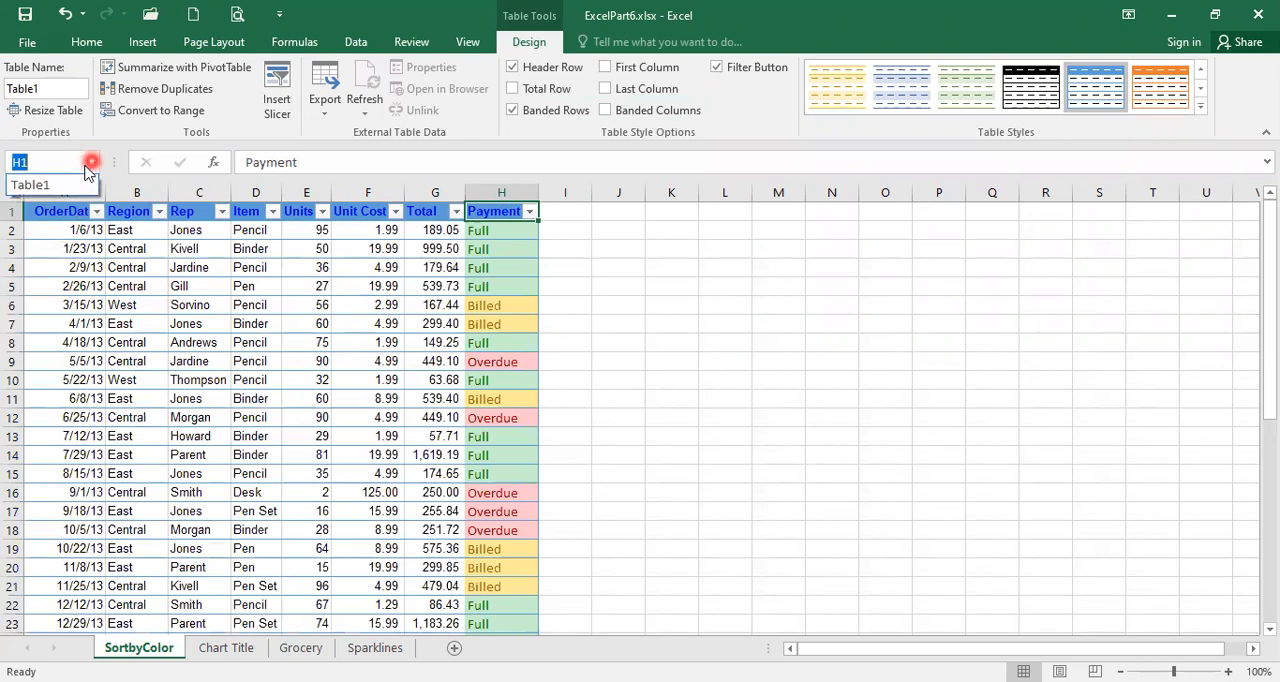
{"action": "left_click", "coordinate": [33, 185]}
{"action": "scroll", "coordinate": [234, 317], "scroll_direction": "down", "scroll_amount": 3}
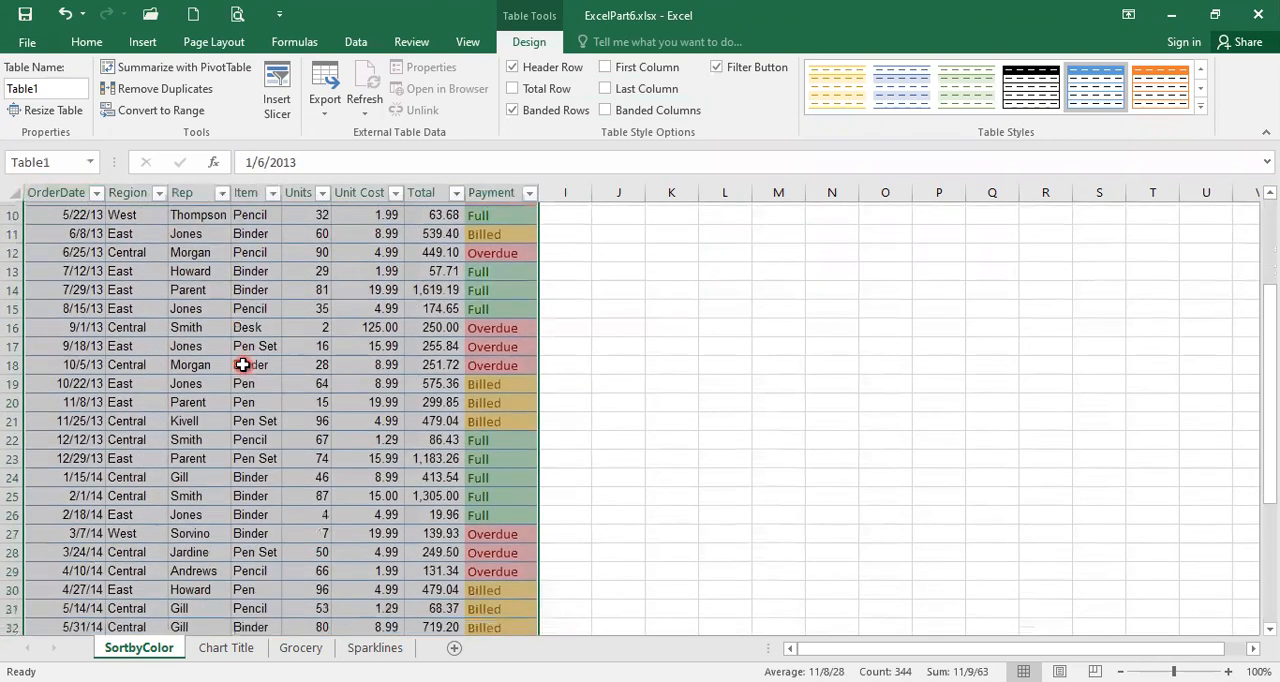
{"action": "scroll", "coordinate": [243, 365], "scroll_direction": "down", "scroll_amount": 4}
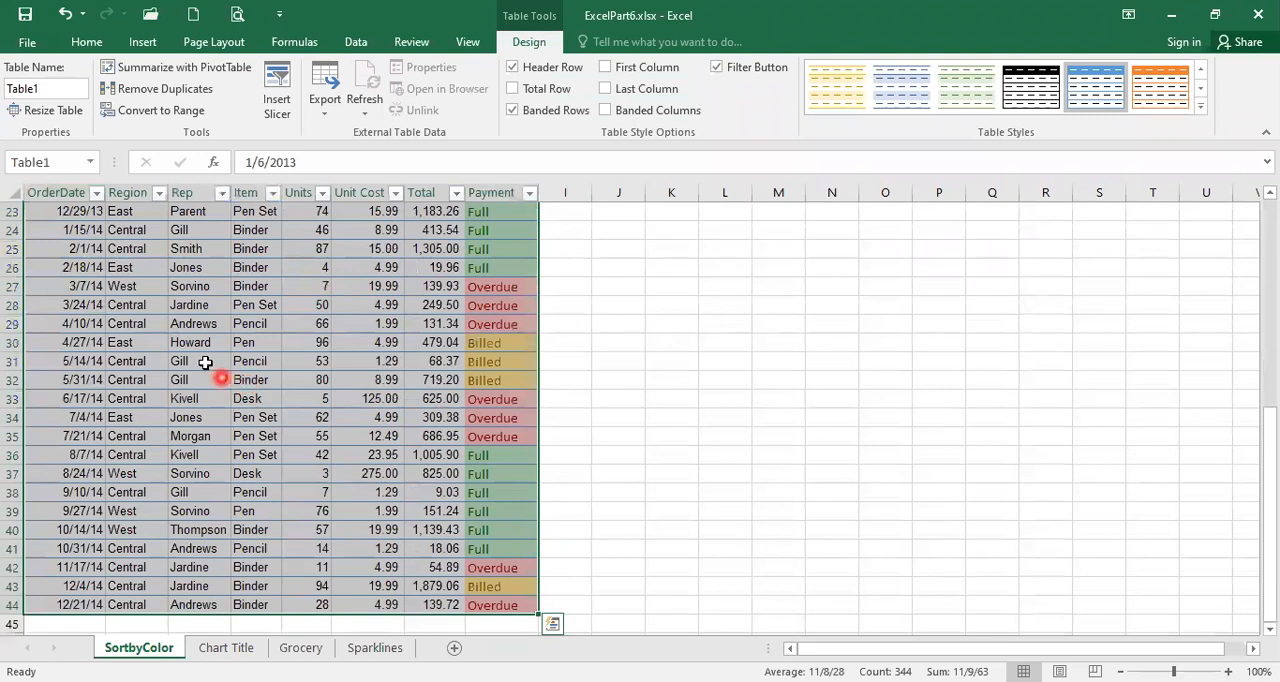
{"action": "scroll", "coordinate": [210, 350], "scroll_direction": "up", "scroll_amount": 4}
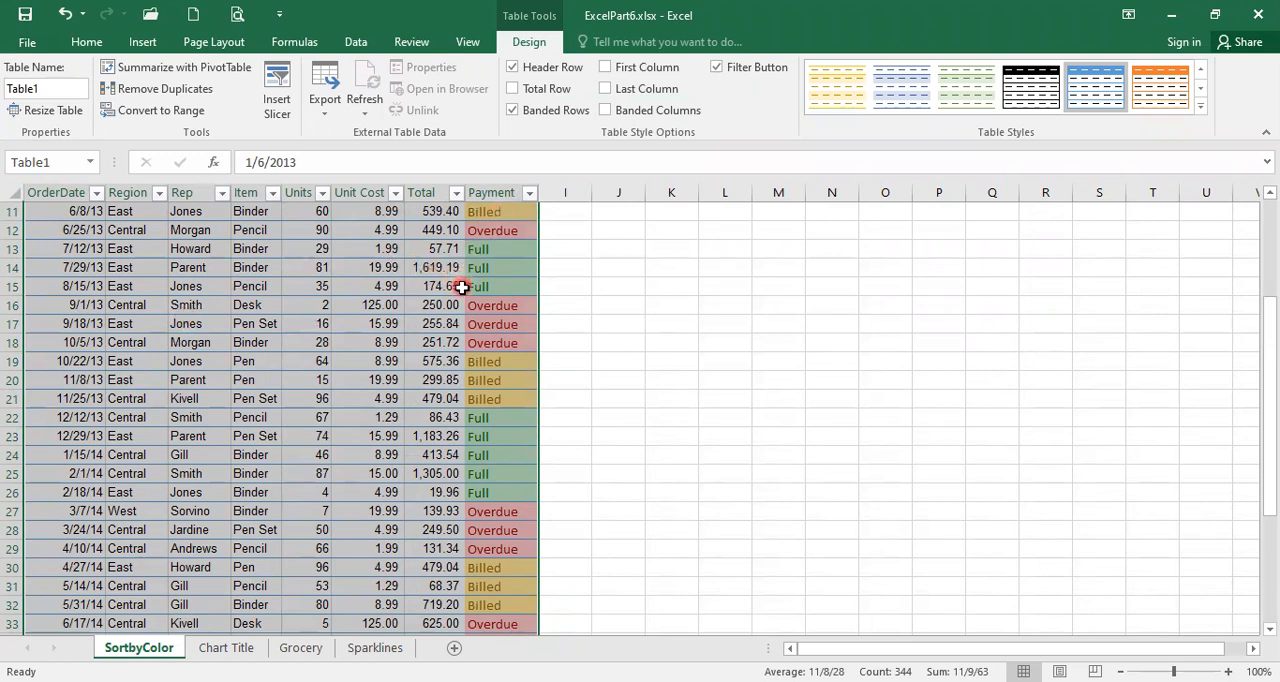
{"action": "scroll", "coordinate": [462, 287], "scroll_direction": "up", "scroll_amount": 4}
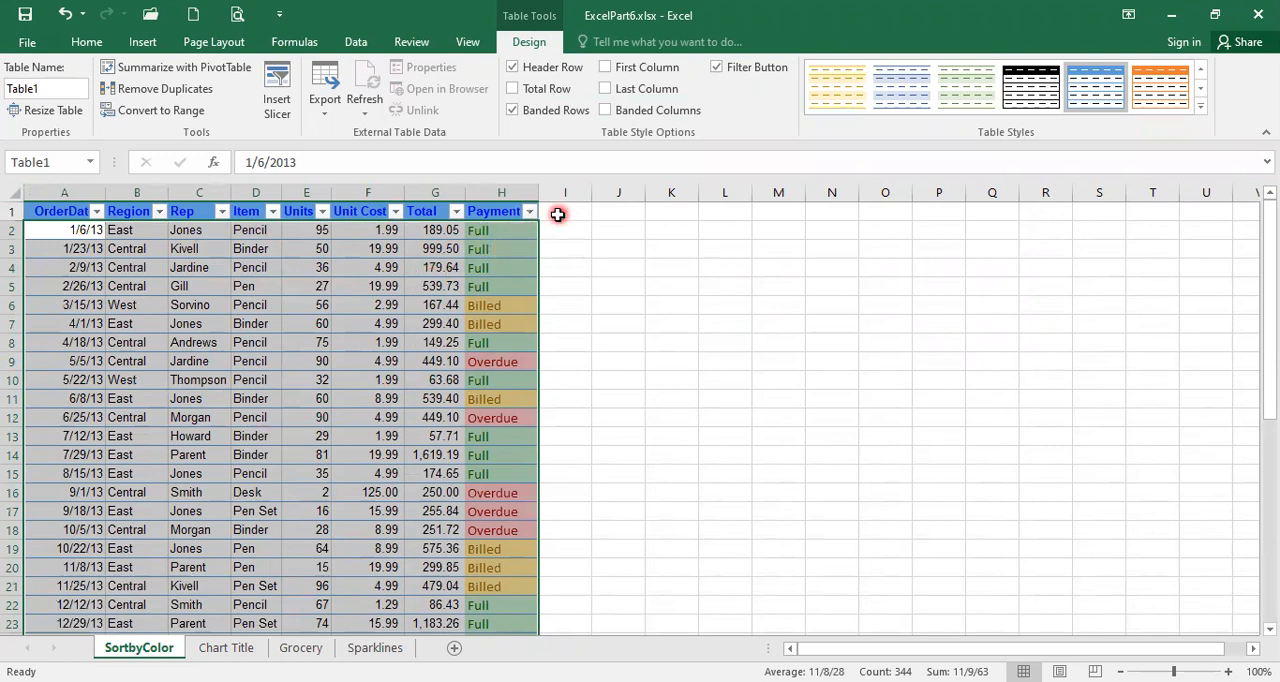
{"action": "left_click", "coordinate": [499, 210]}
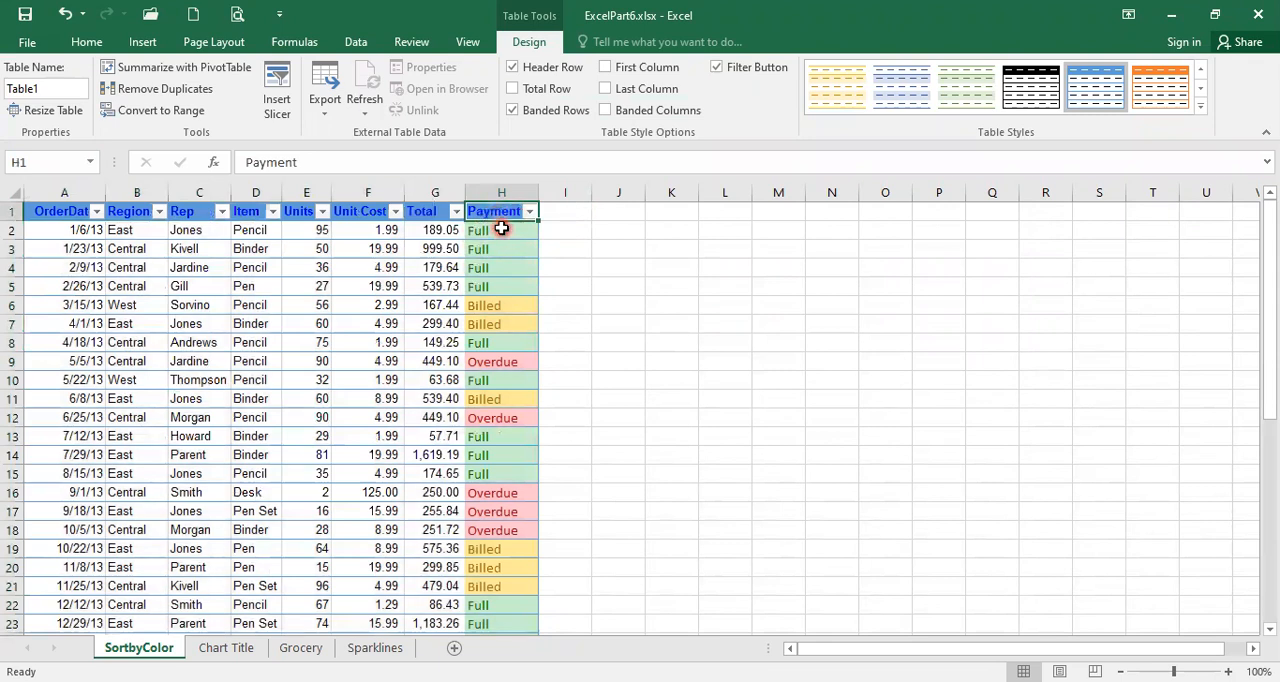
{"action": "key", "text": "Tab"}
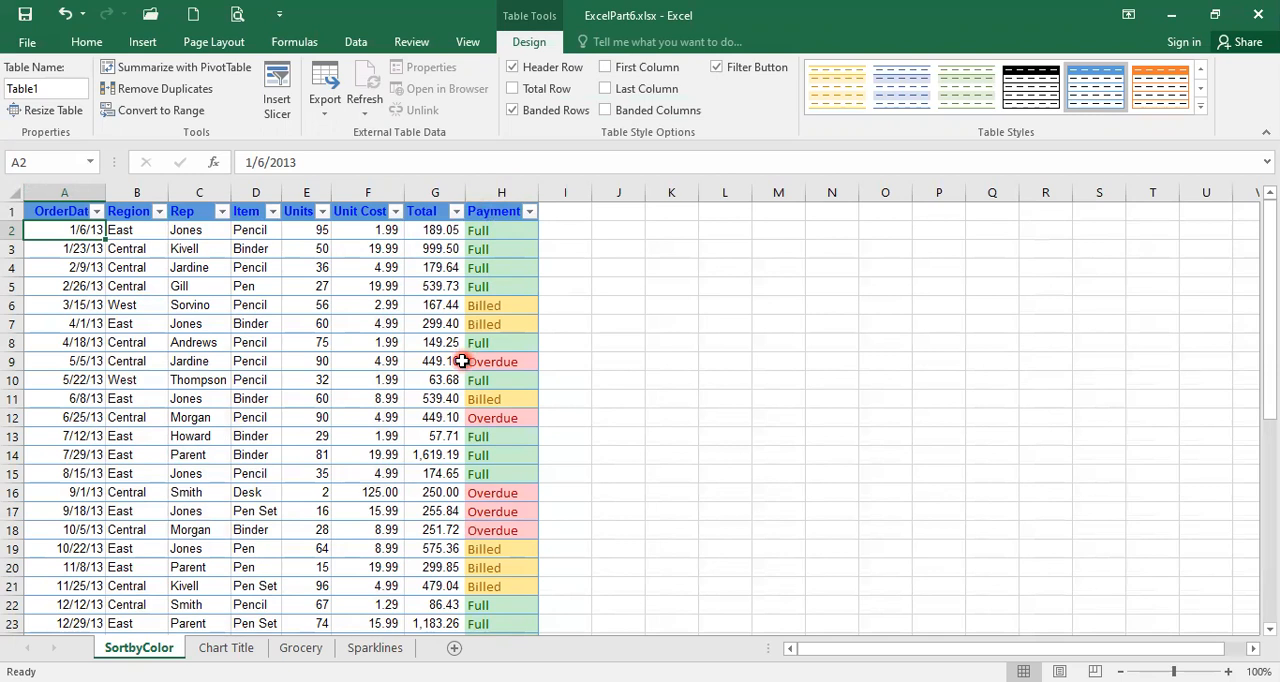
- Add a new table column beside Payment by entering the header Markup in cell I1
{"action": "left_click", "coordinate": [563, 218]}
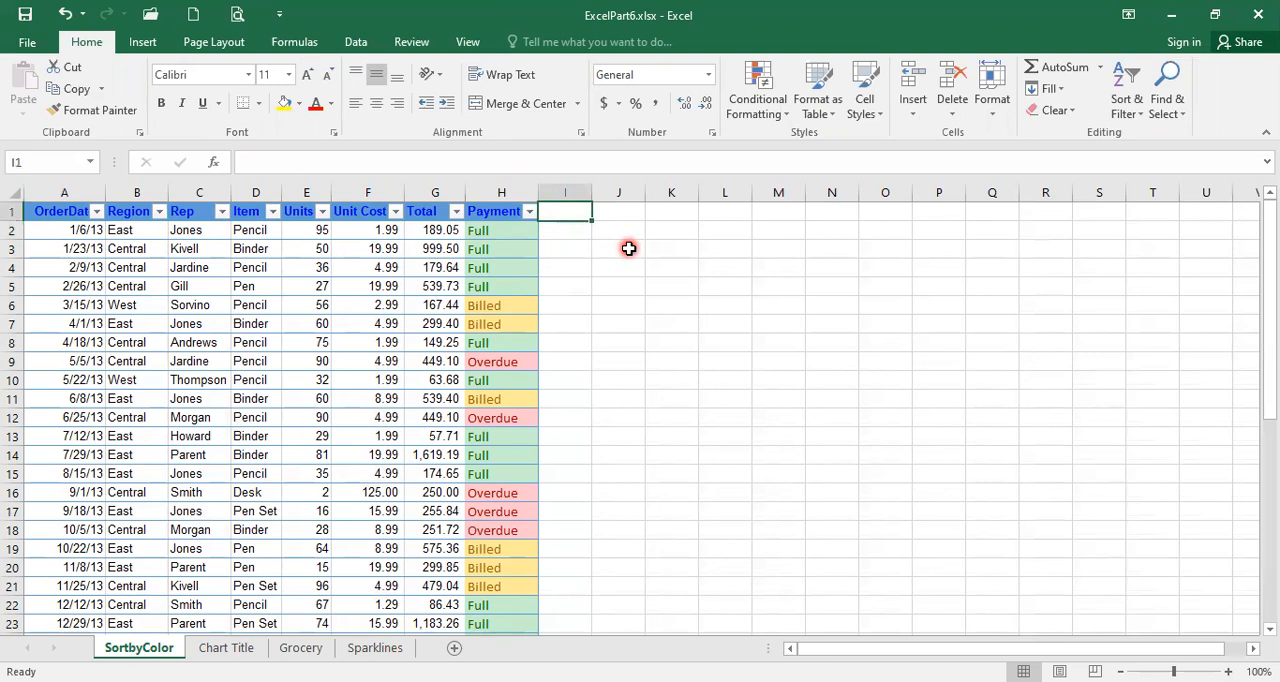
{"action": "type", "text": "Mar"}
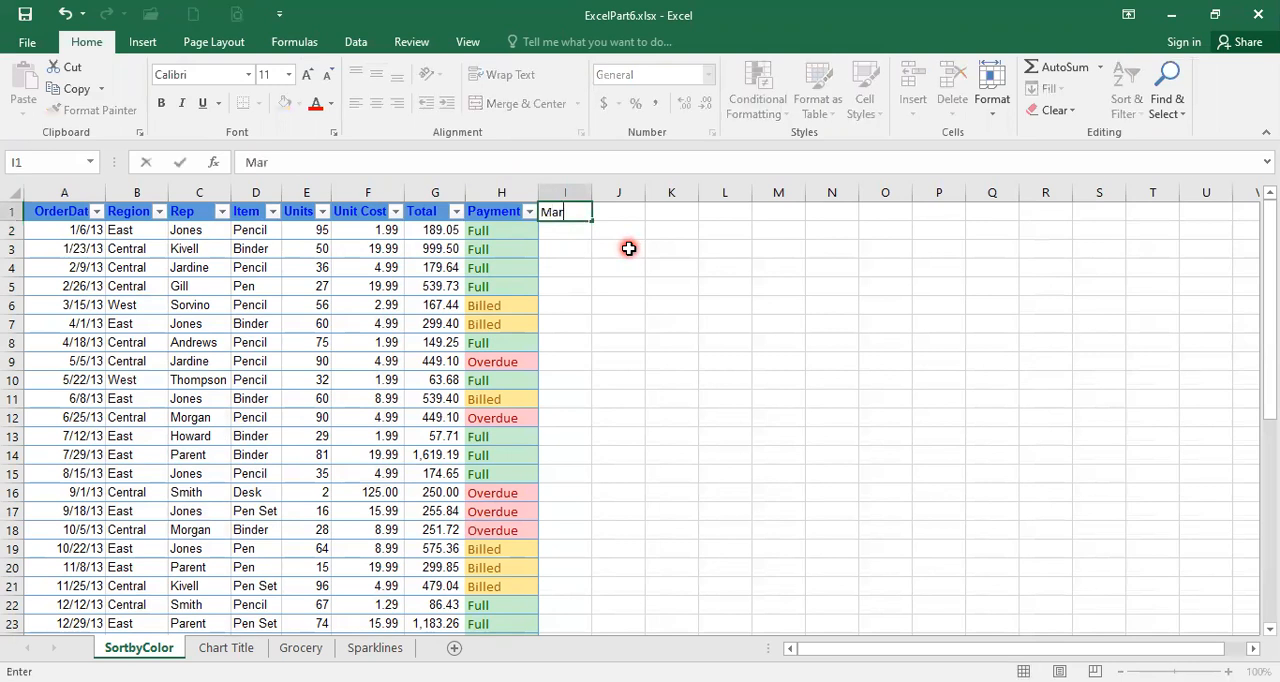
{"action": "type", "text": "kup"}
{"action": "key", "text": "Return"}
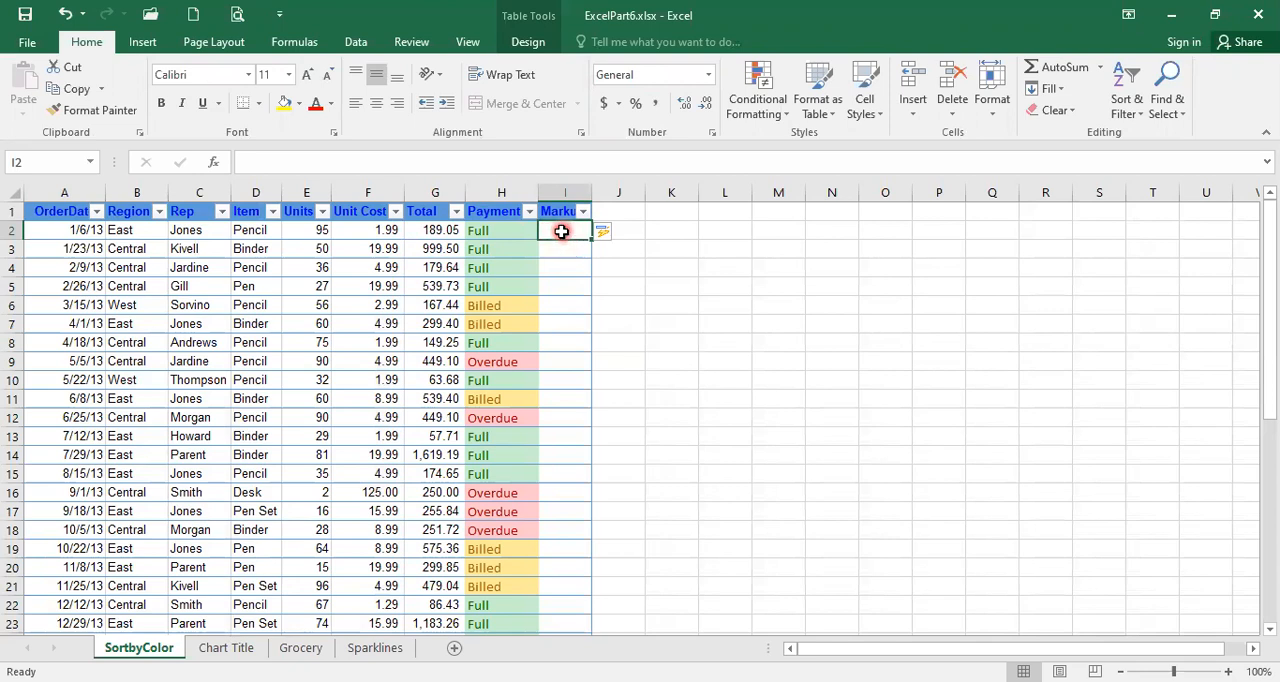
{"action": "type", "text": "="}
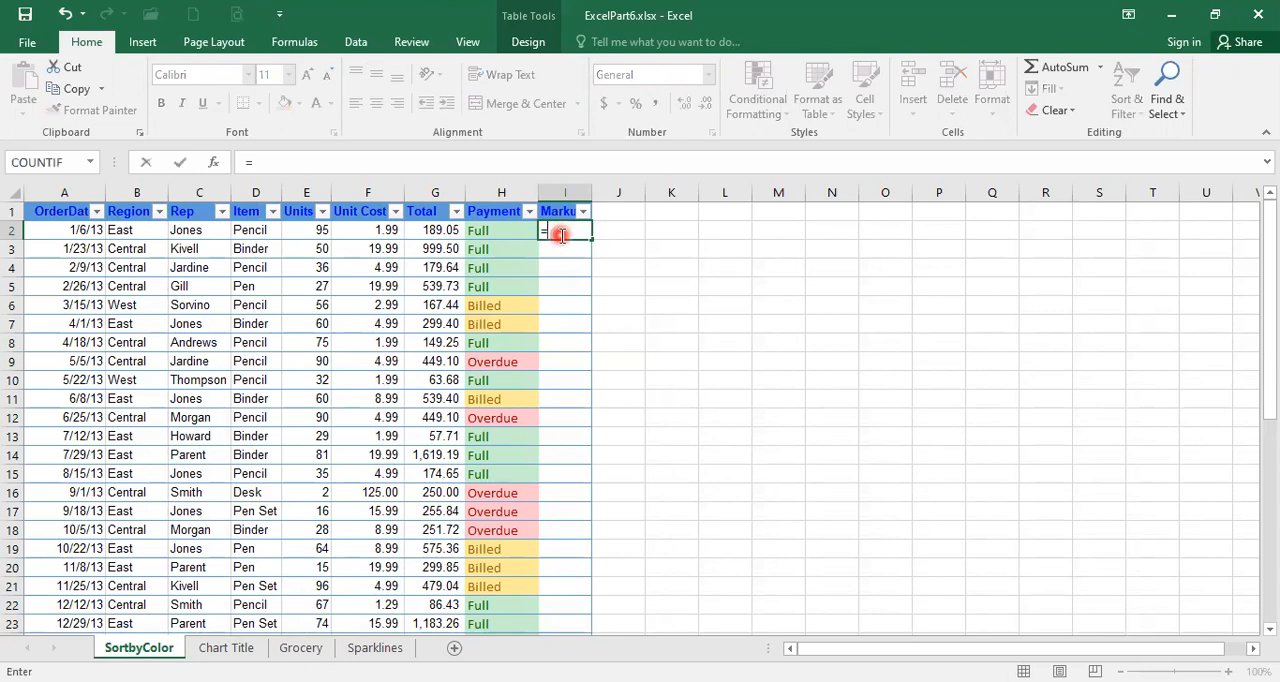
{"action": "left_click", "coordinate": [436, 230]}
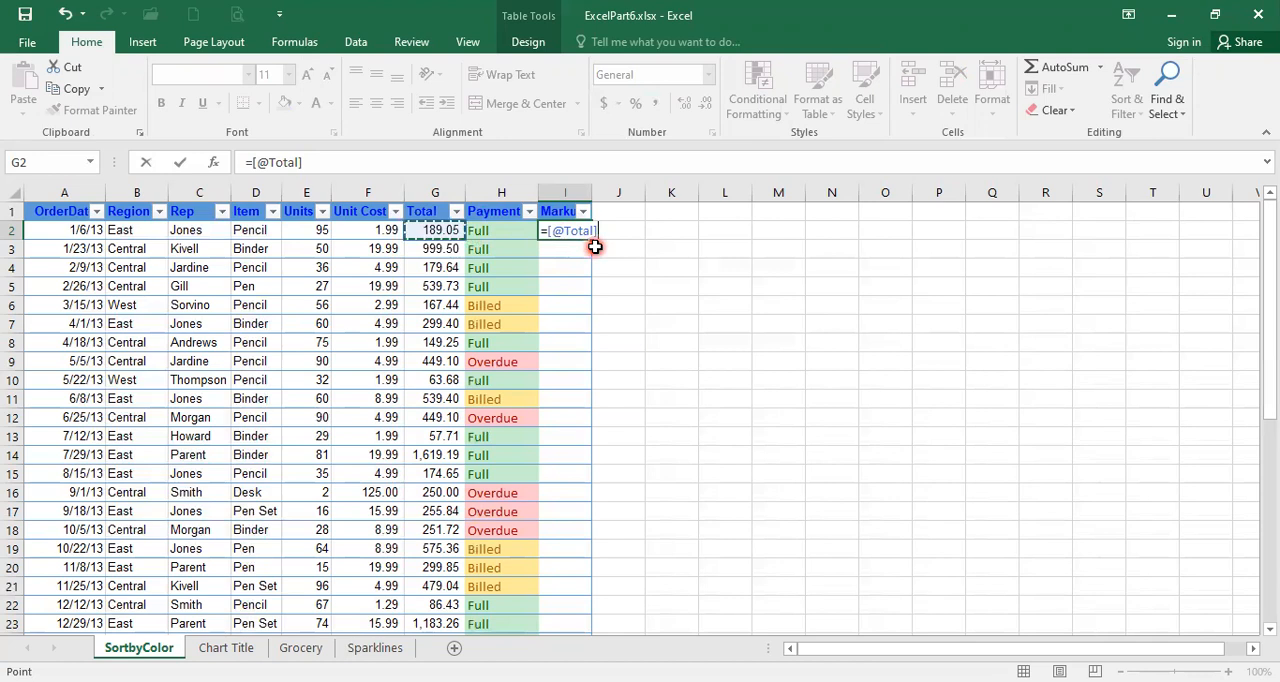
{"action": "type", "text": "*"}
{"action": "type", "text": "1.1"}
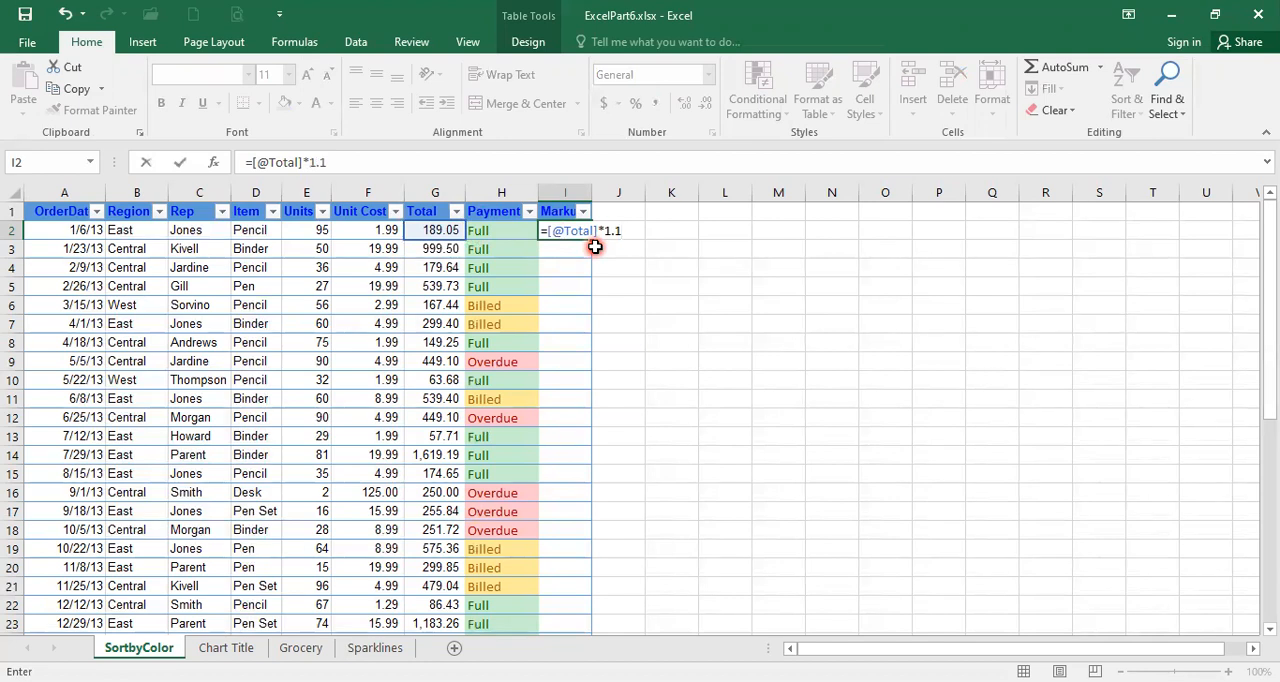
{"action": "key", "text": "Return"}
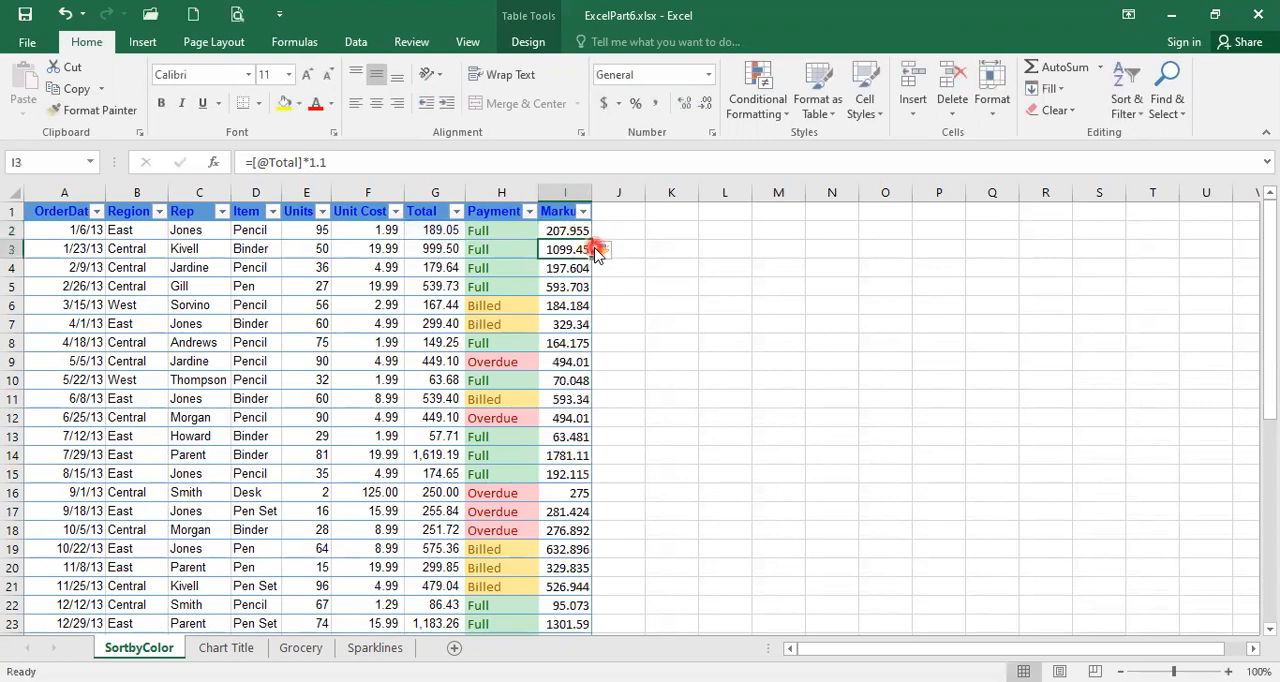
{"action": "left_click", "coordinate": [562, 231]}
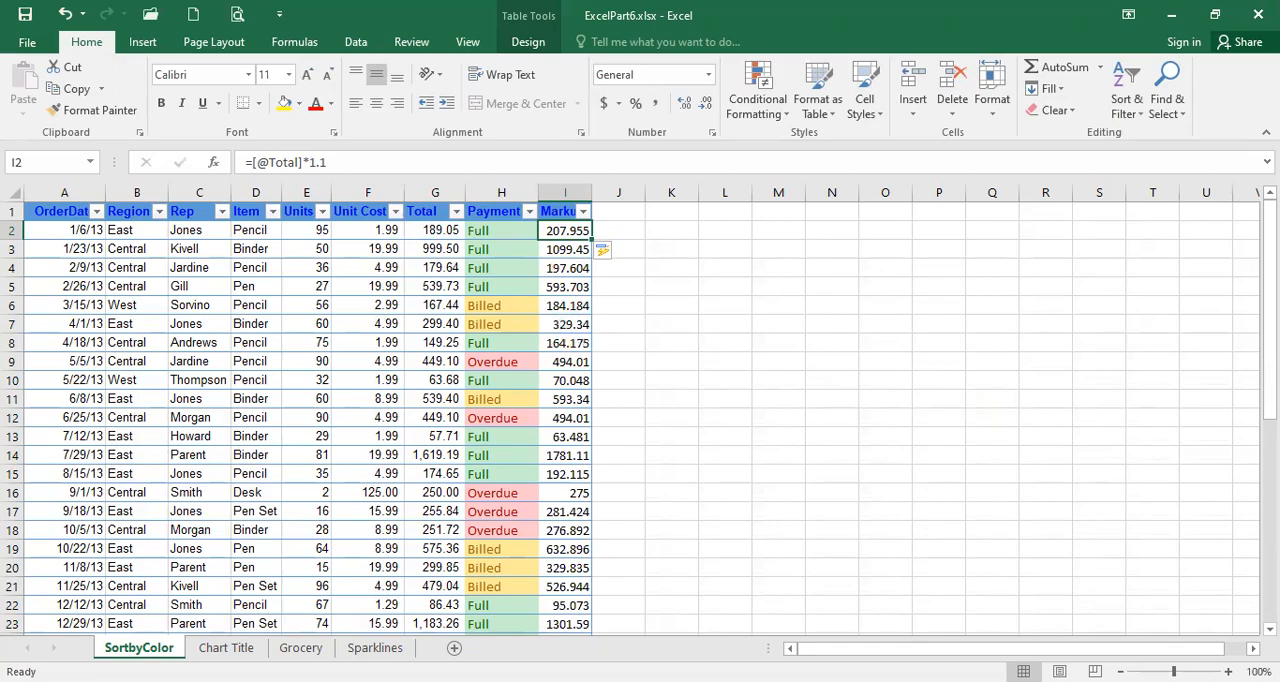
{"action": "scroll", "coordinate": [325, 400], "scroll_direction": "down", "scroll_amount": 8}
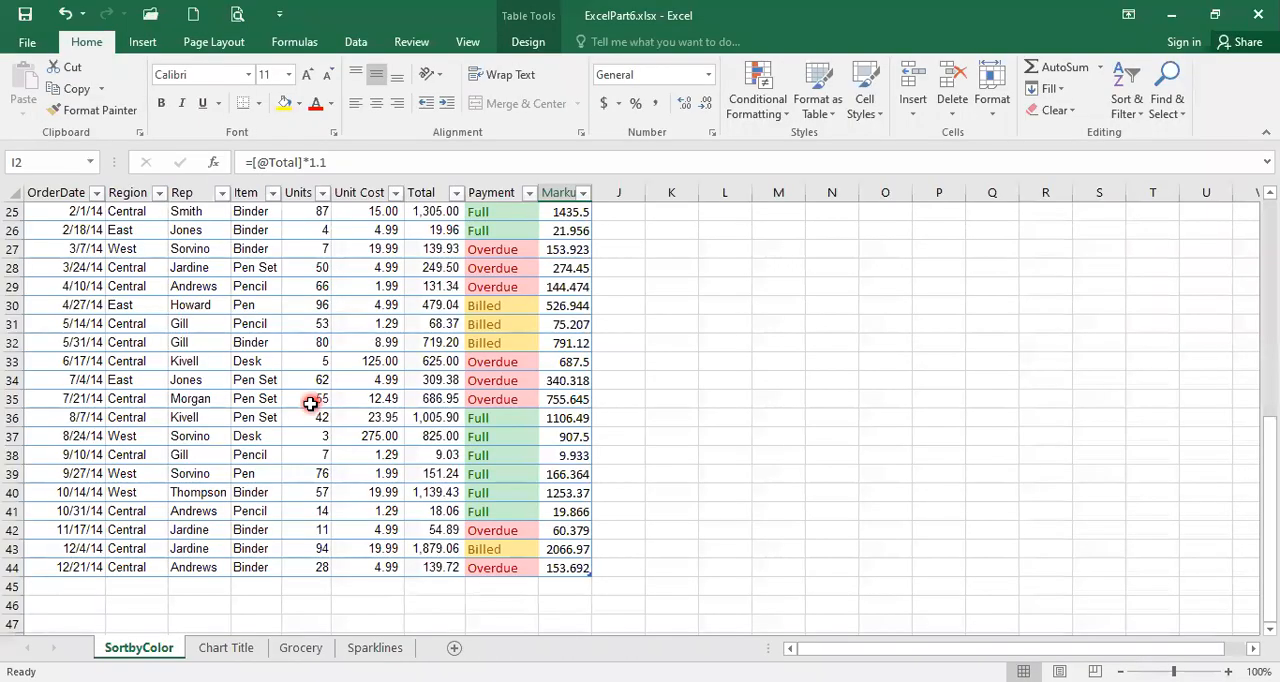
{"action": "scroll", "coordinate": [365, 485], "scroll_direction": "up", "scroll_amount": 8}
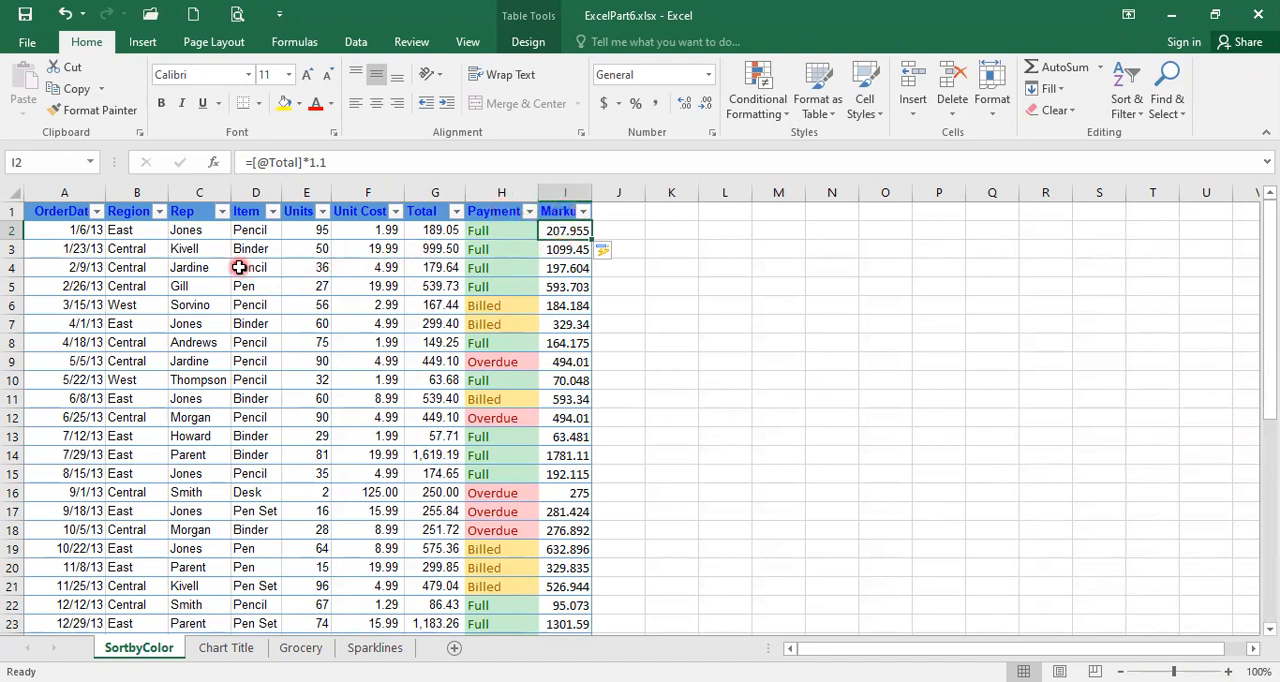
- Append a new row to the table from the last Markup cell, I44
{"action": "scroll", "coordinate": [326, 389], "scroll_direction": "down", "scroll_amount": 7}
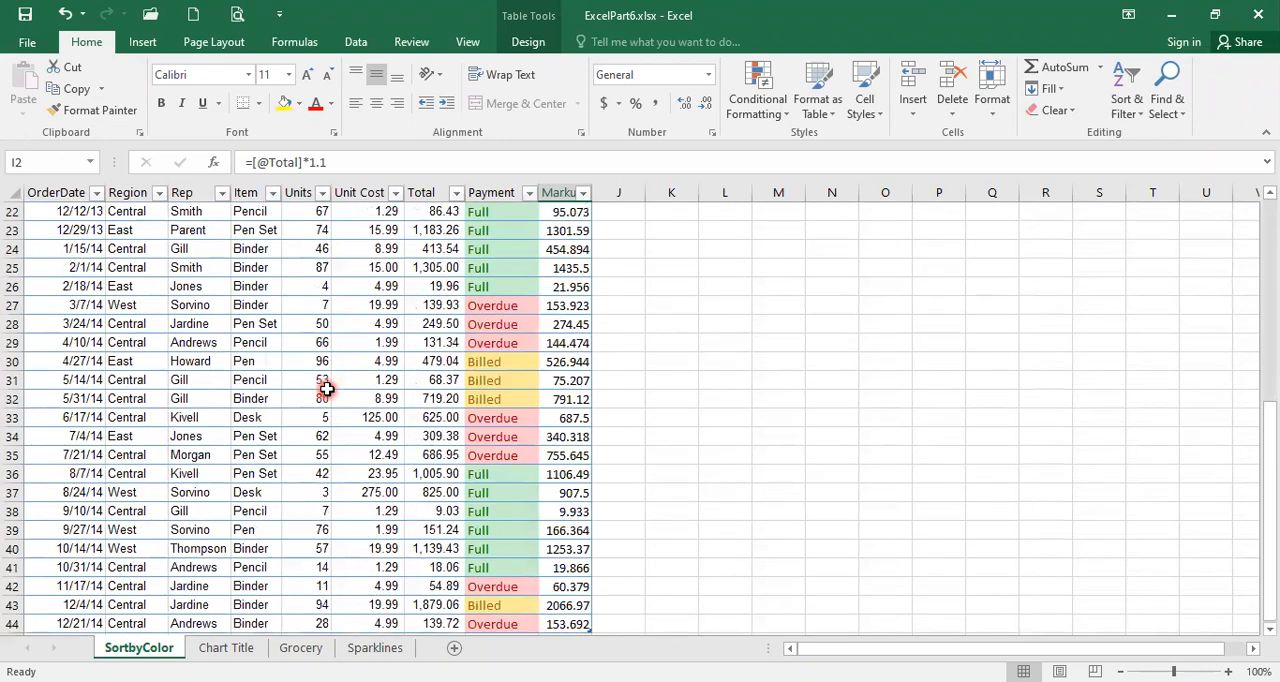
{"action": "scroll", "coordinate": [326, 389], "scroll_direction": "down", "scroll_amount": 3}
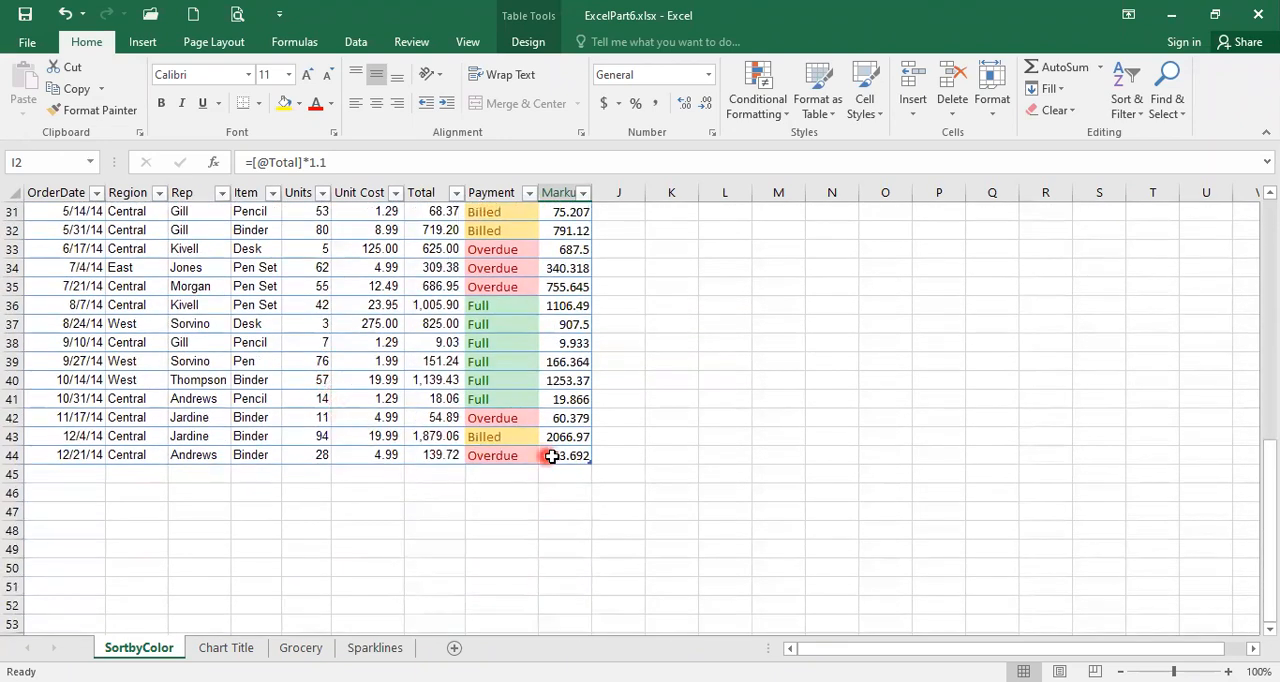
{"action": "left_click", "coordinate": [563, 455]}
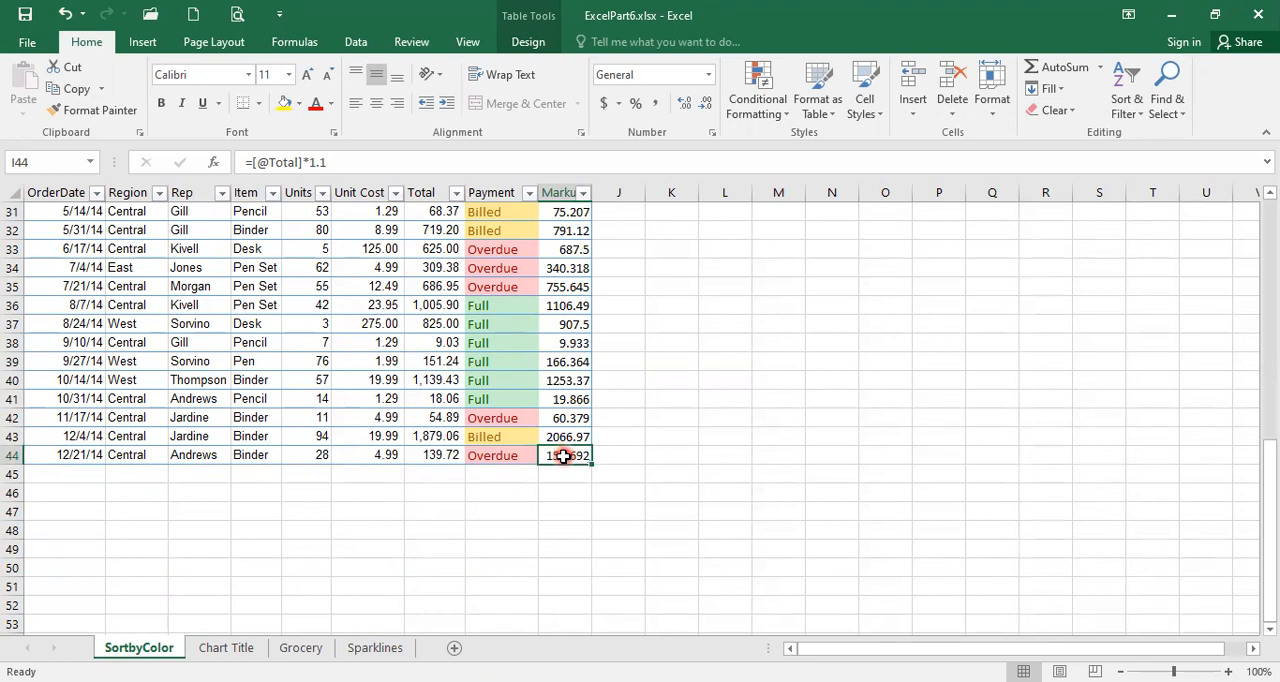
{"action": "key", "text": "Tab"}
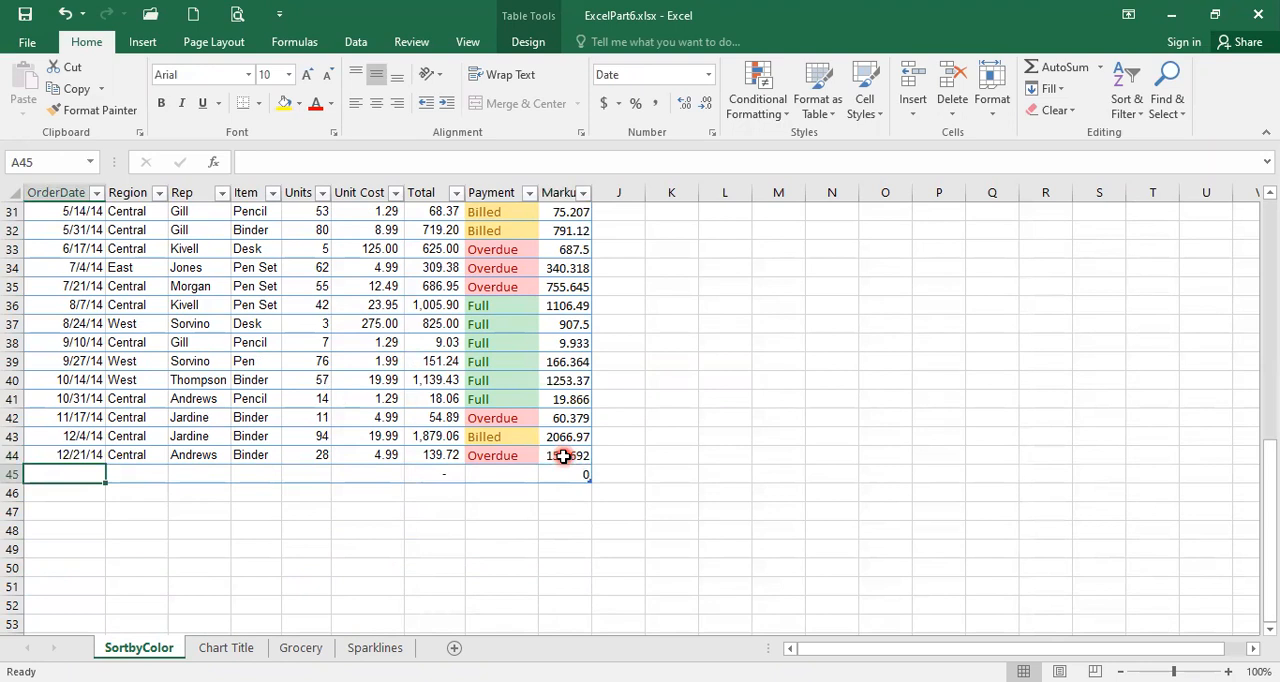
- Fill row 45 with order date 12/31/14, region East, the rep's surname and item Binder
{"action": "type", "text": "12/"}
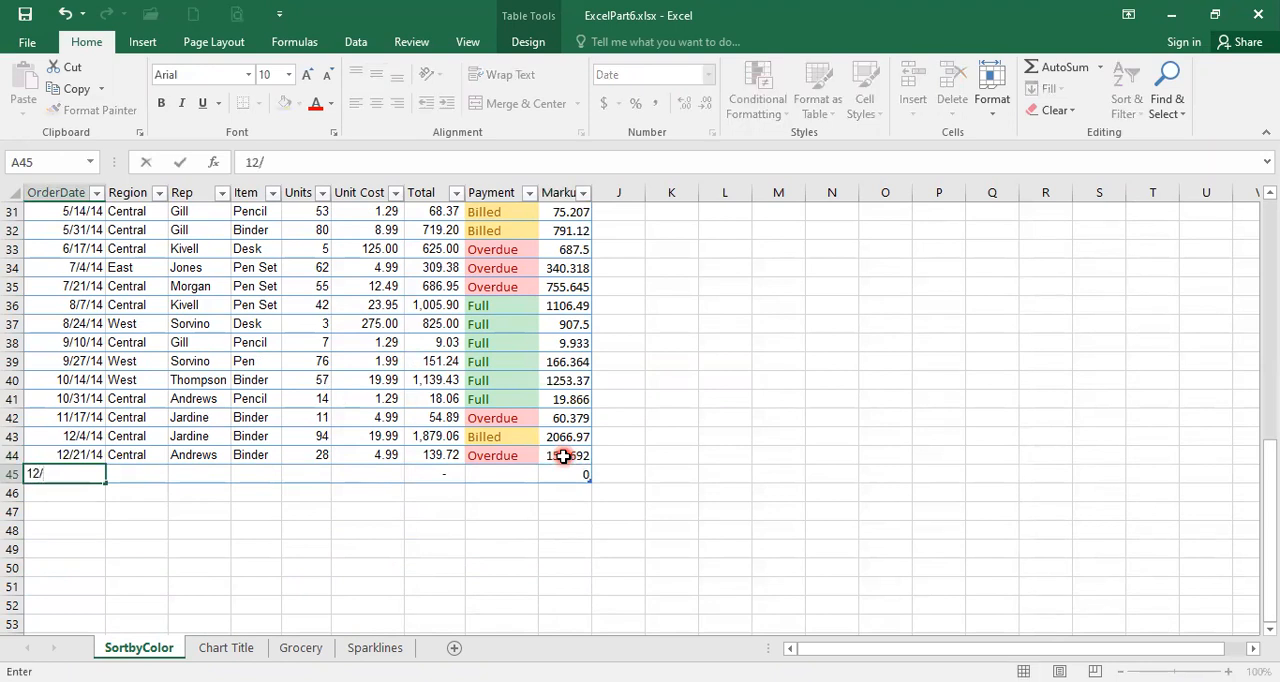
{"action": "type", "text": "31/14"}
{"action": "key", "text": "Tab"}
{"action": "type", "text": "East"}
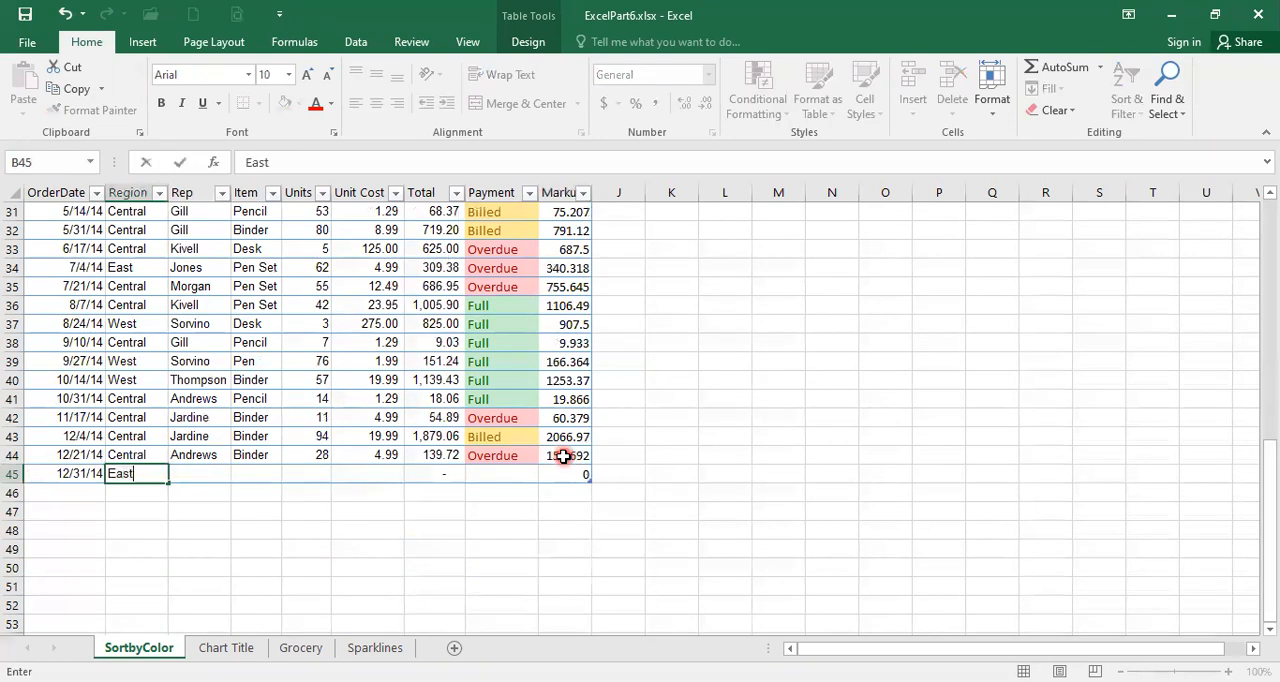
{"action": "key", "text": "Tab"}
{"action": "type", "text": "Andrews"}
{"action": "key", "text": "ctrl+Return"}
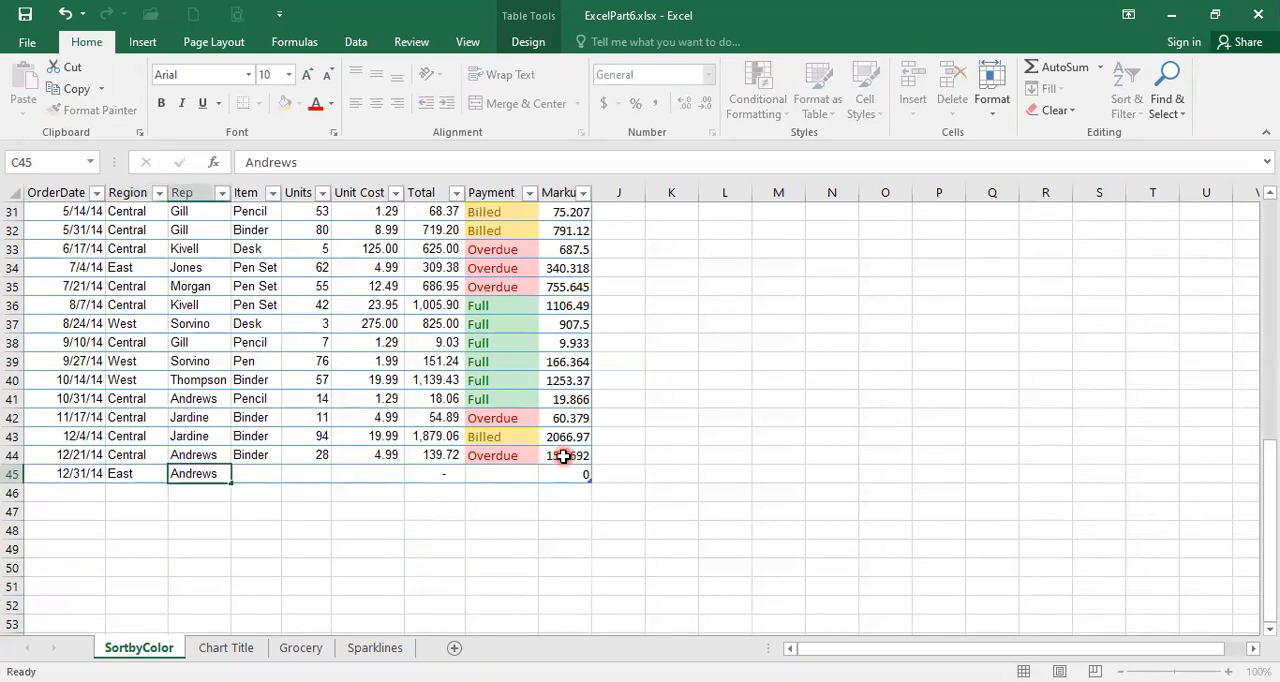
{"action": "key", "text": "Tab"}
{"action": "type", "text": "Binder"}
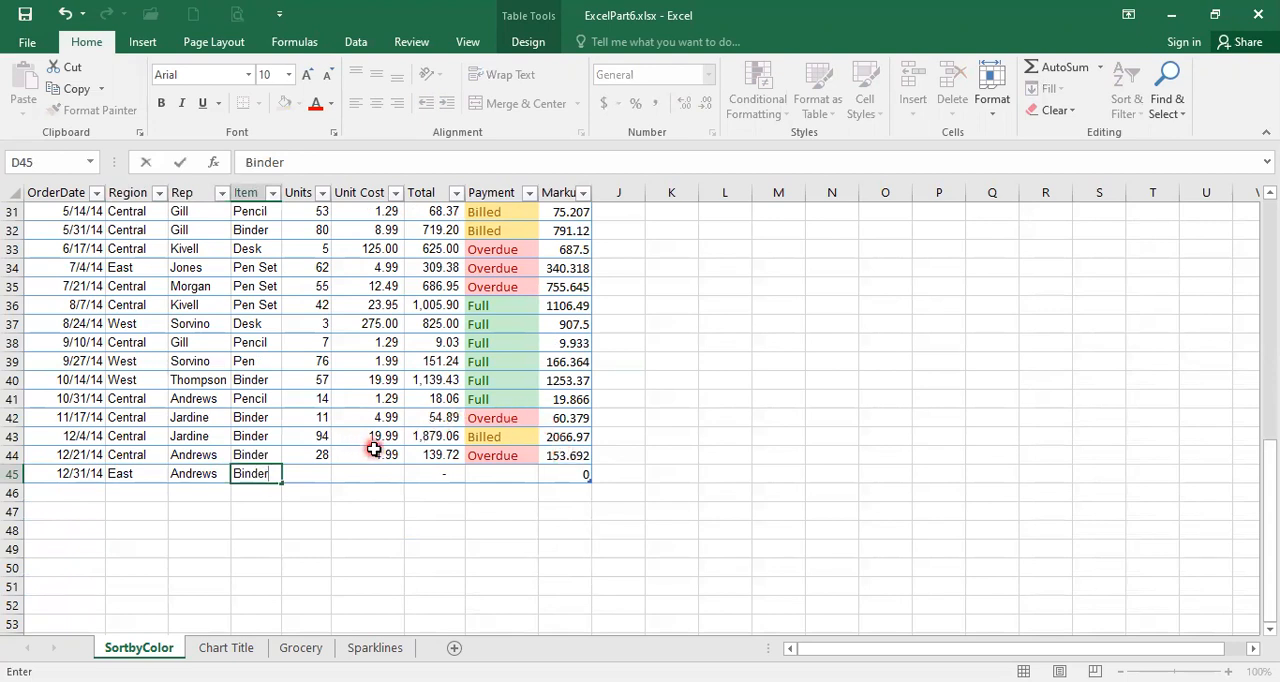
- Append two more blank rows to the table, each from the last cell of the Markup column
{"action": "left_click", "coordinate": [555, 473]}
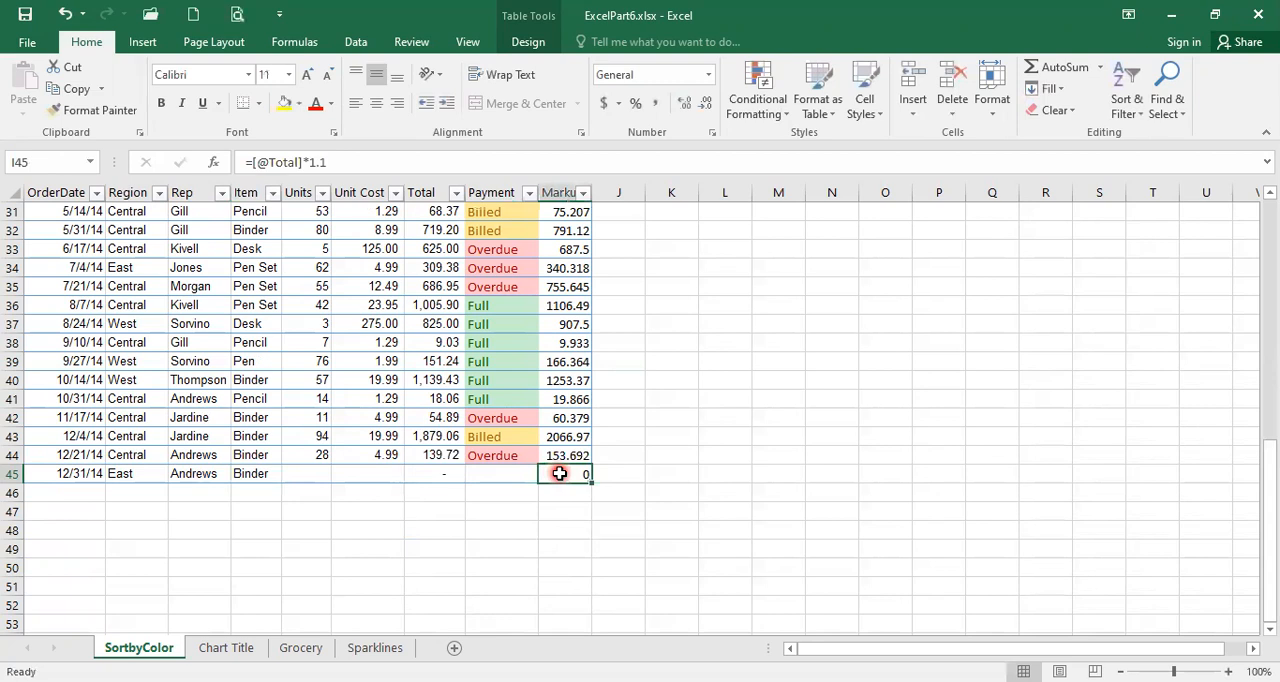
{"action": "key", "text": "Tab"}
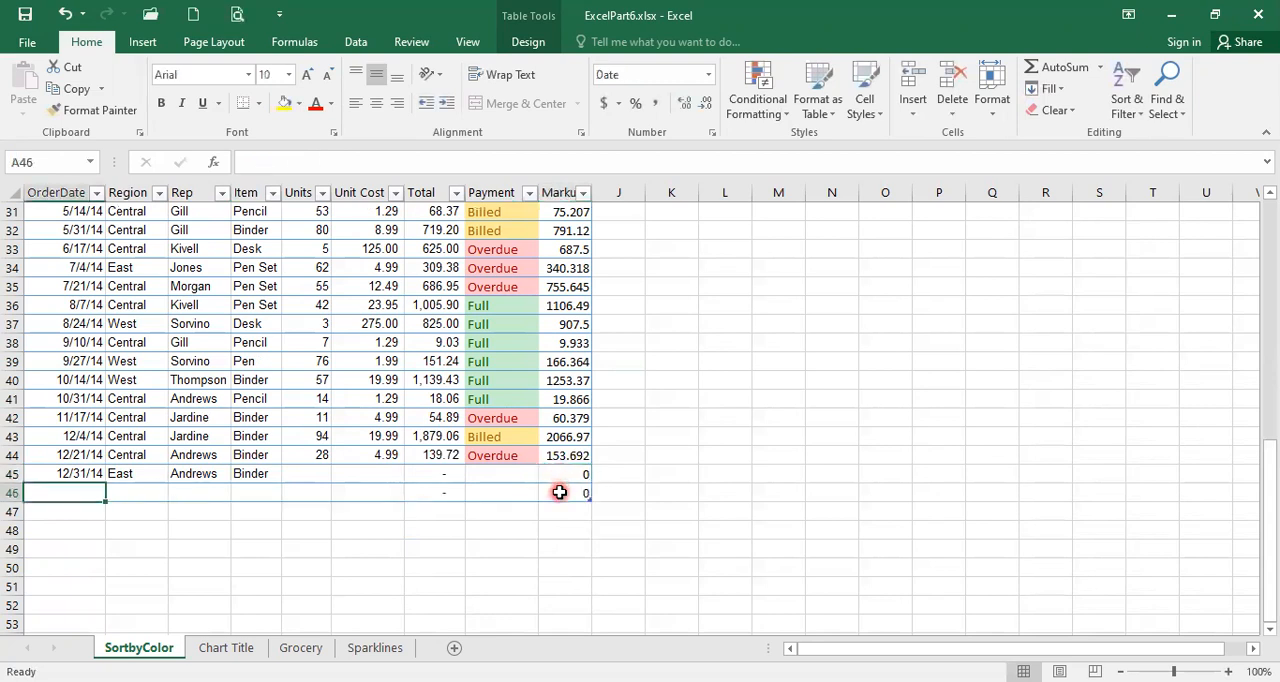
{"action": "left_click", "coordinate": [560, 492]}
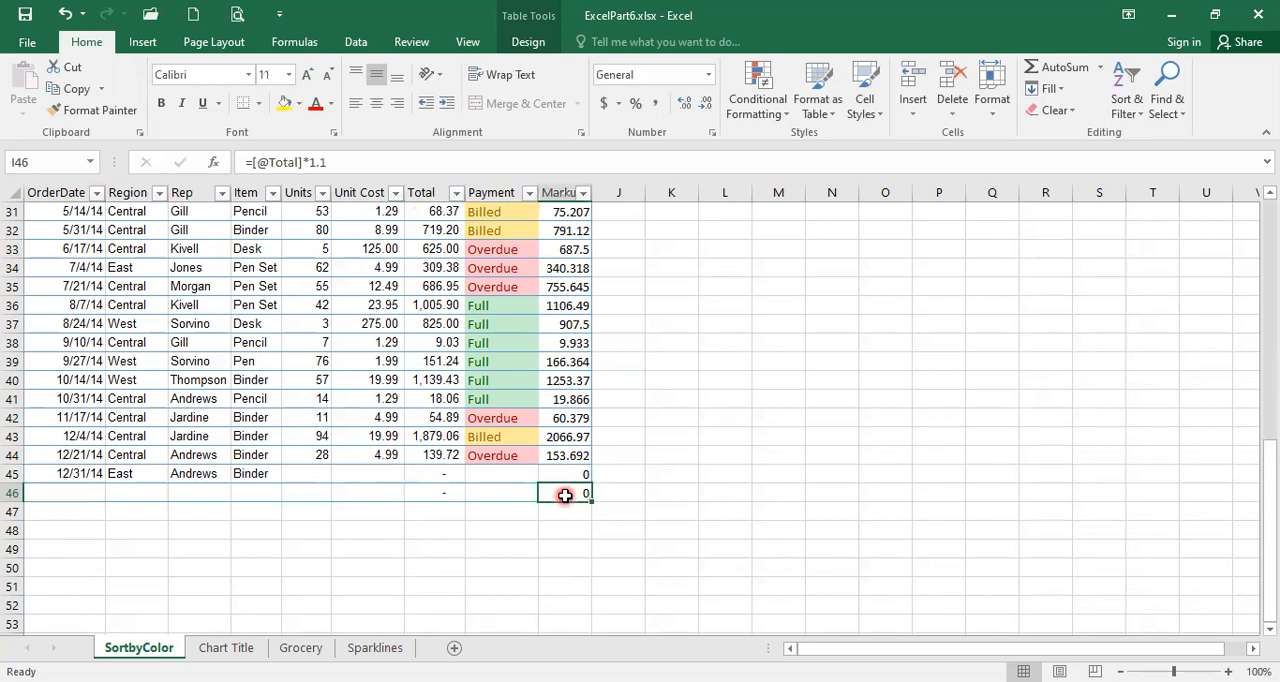
{"action": "key", "text": "Tab"}
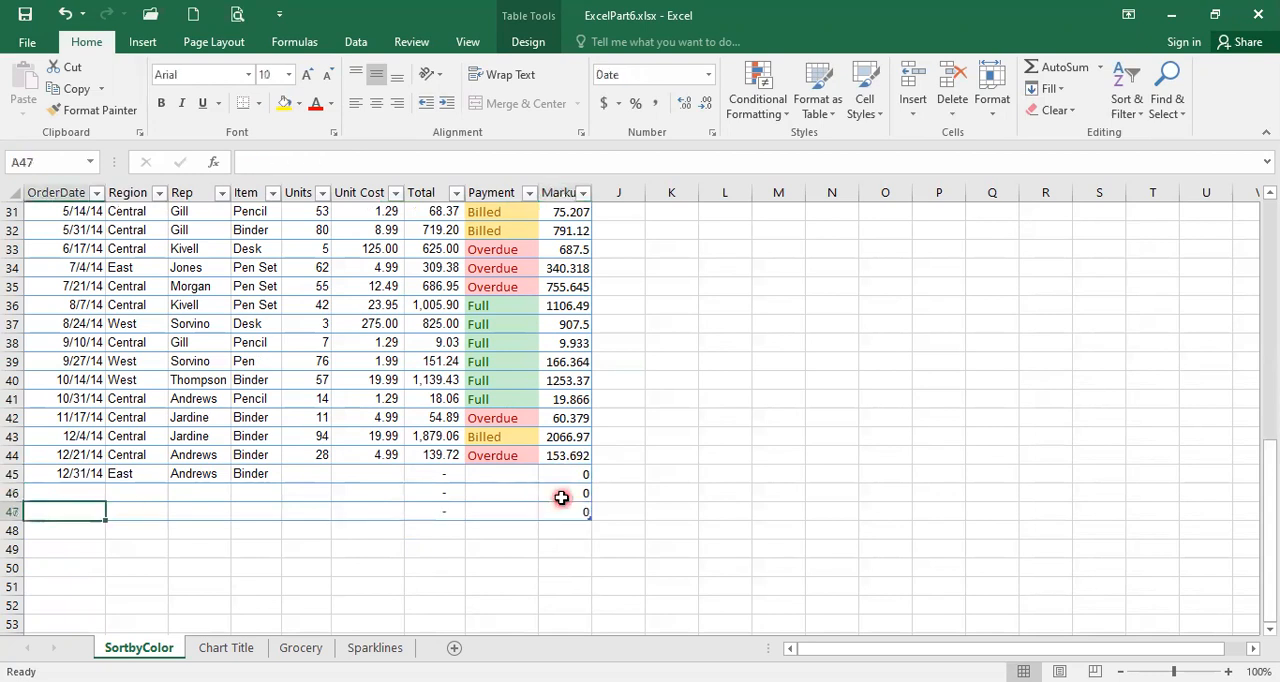